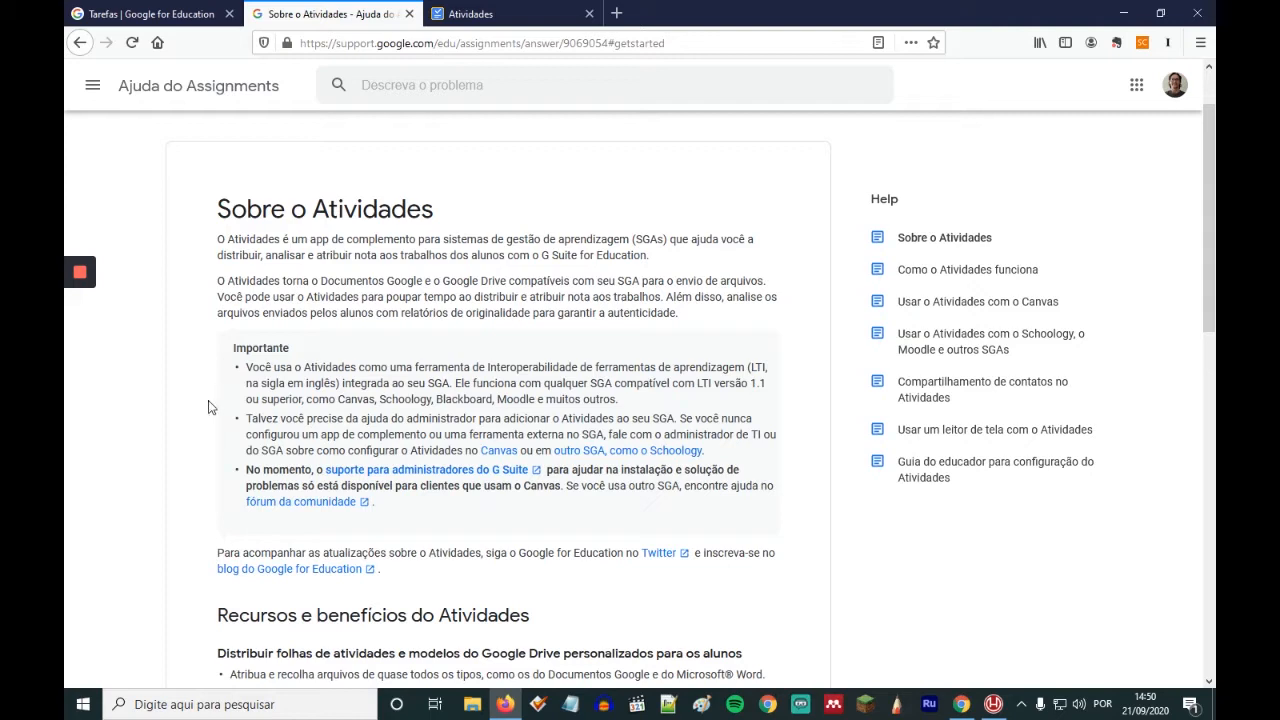
- Look over the Google for Education assignments page and the Sobre o Atividades help article, ending on the Tarefas course list
click(122, 18)
mouse_move(332, 122)
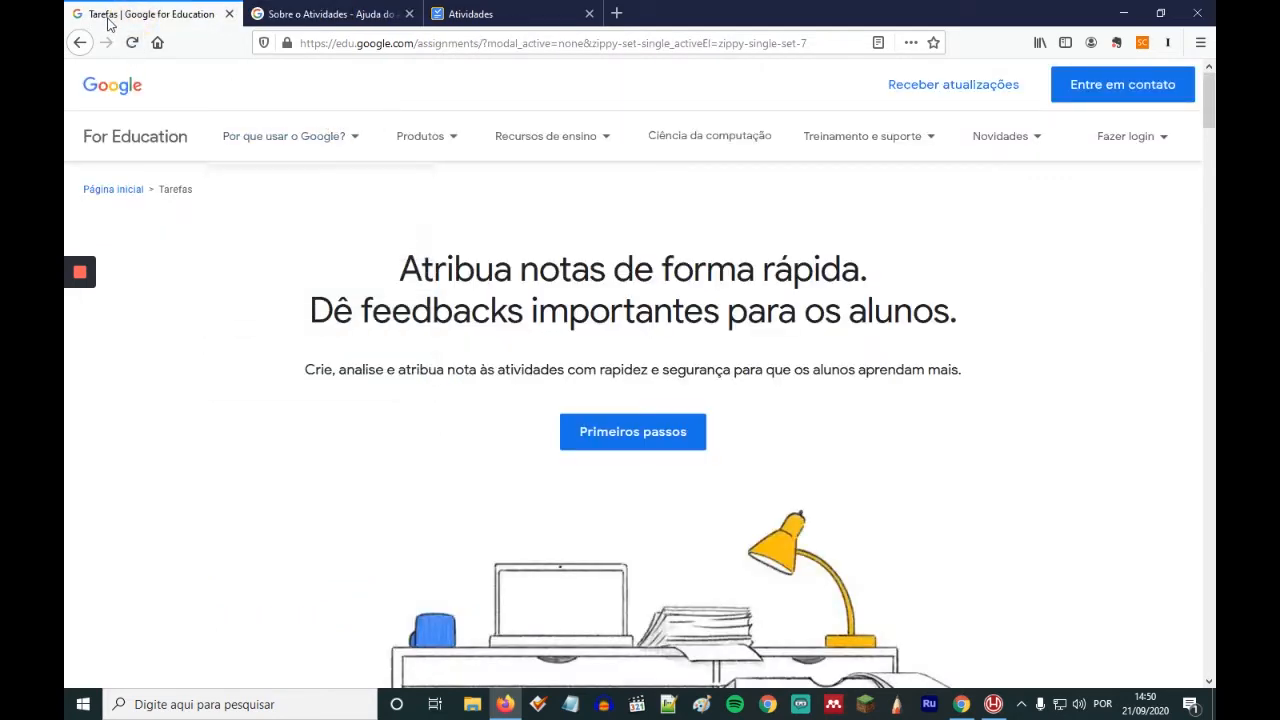
click(353, 12)
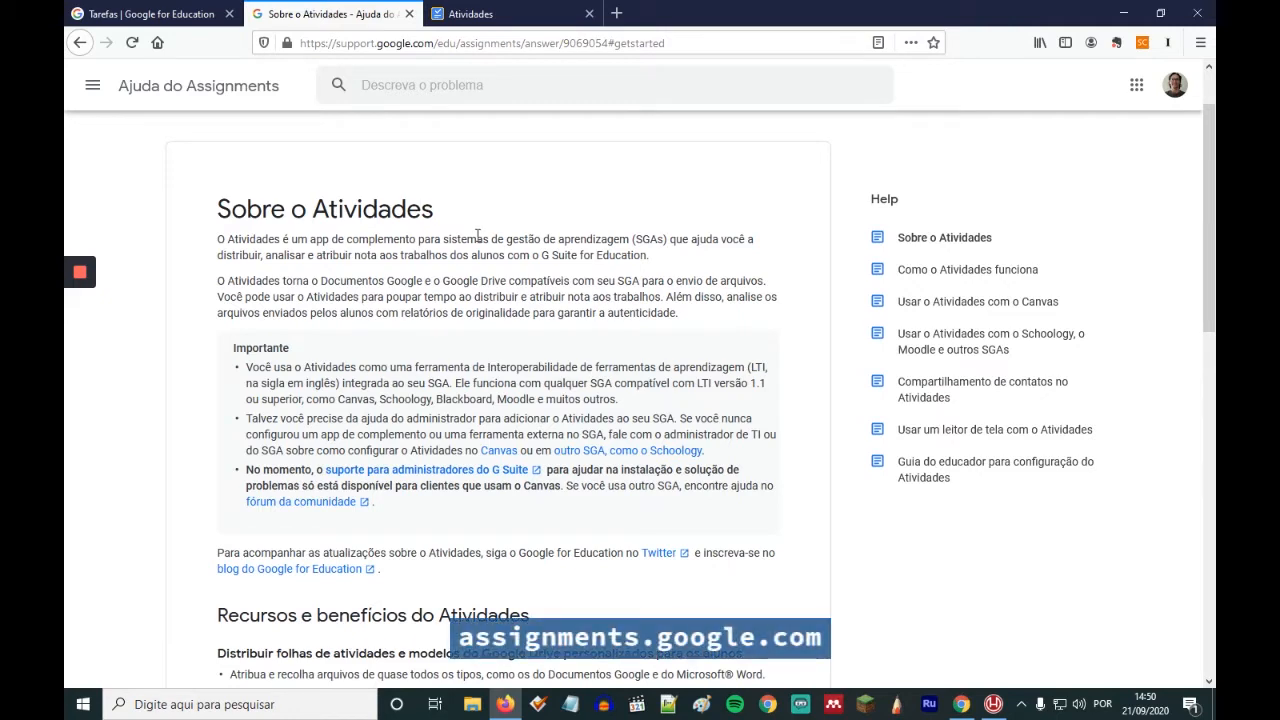
click(510, 14)
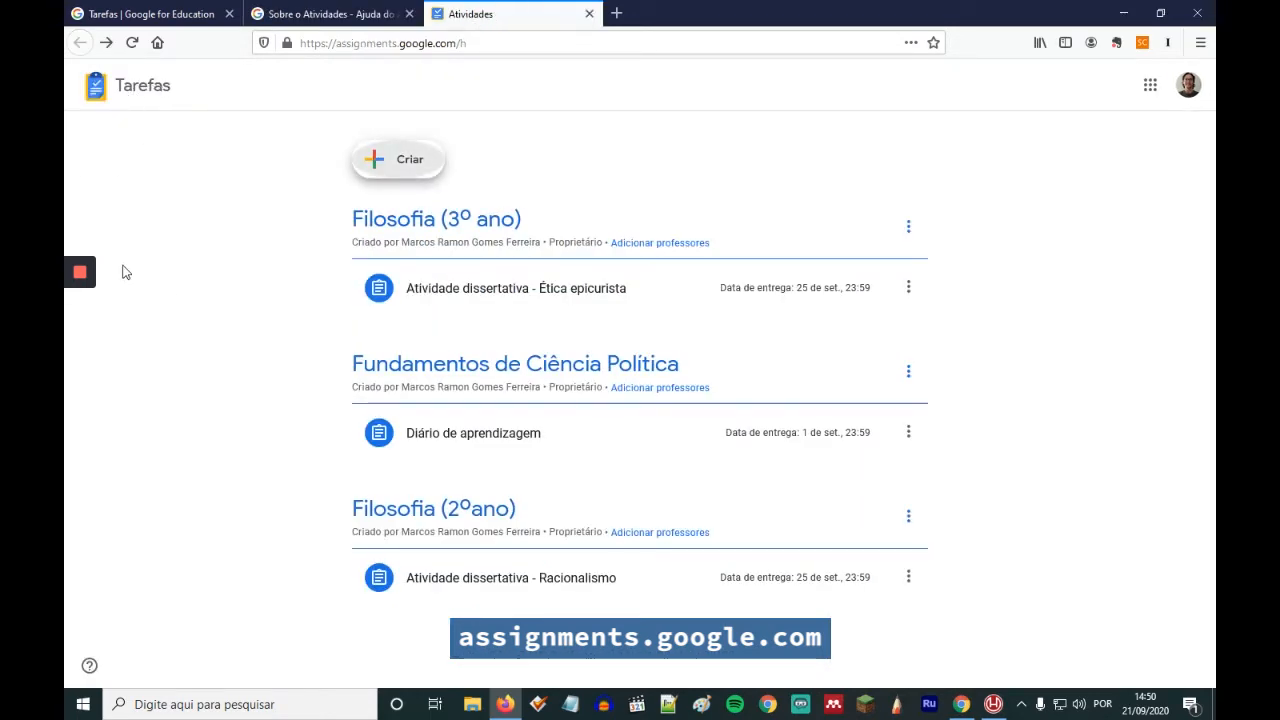
- Start a new assignment and select Filosofia (3º ano) as its course
click(391, 174)
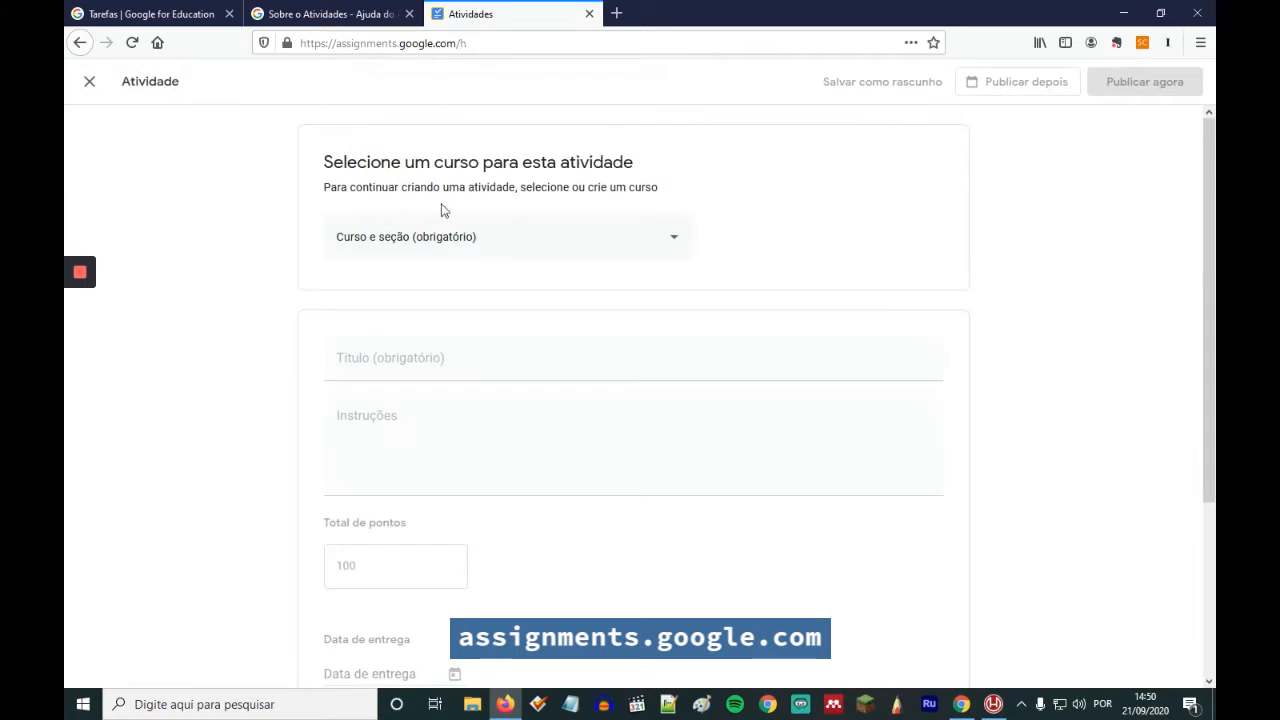
click(90, 82)
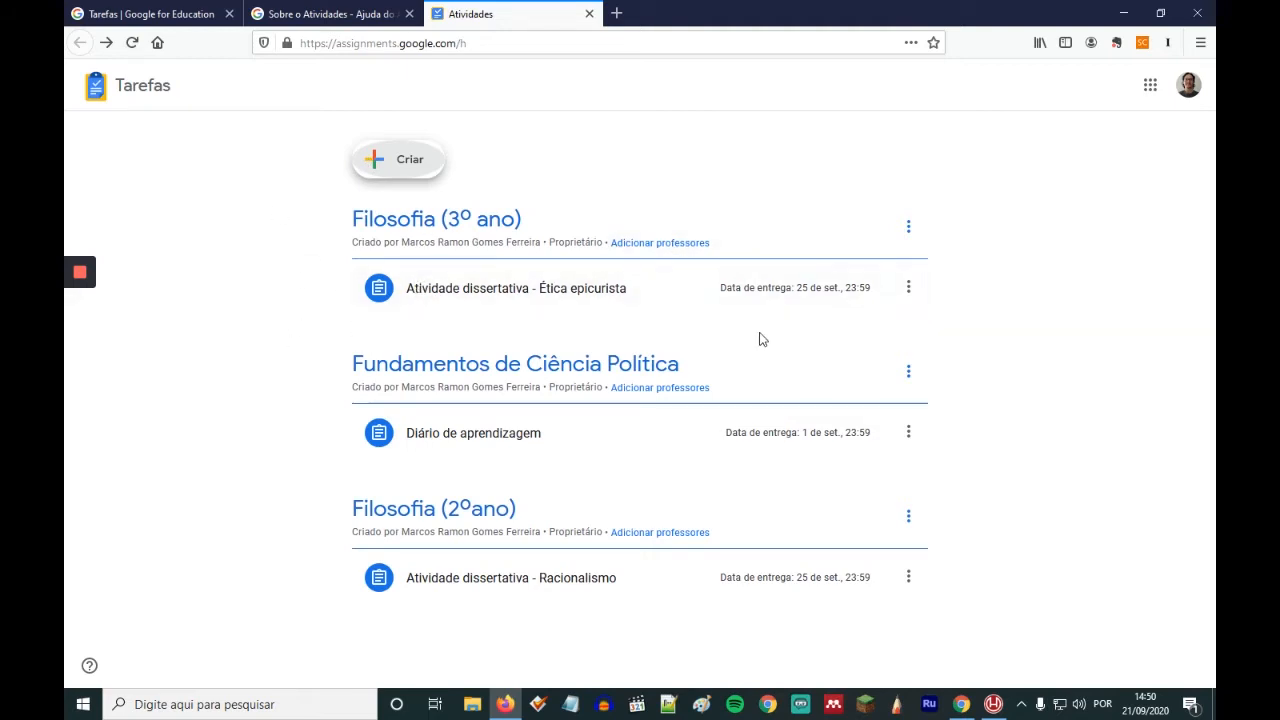
click(395, 170)
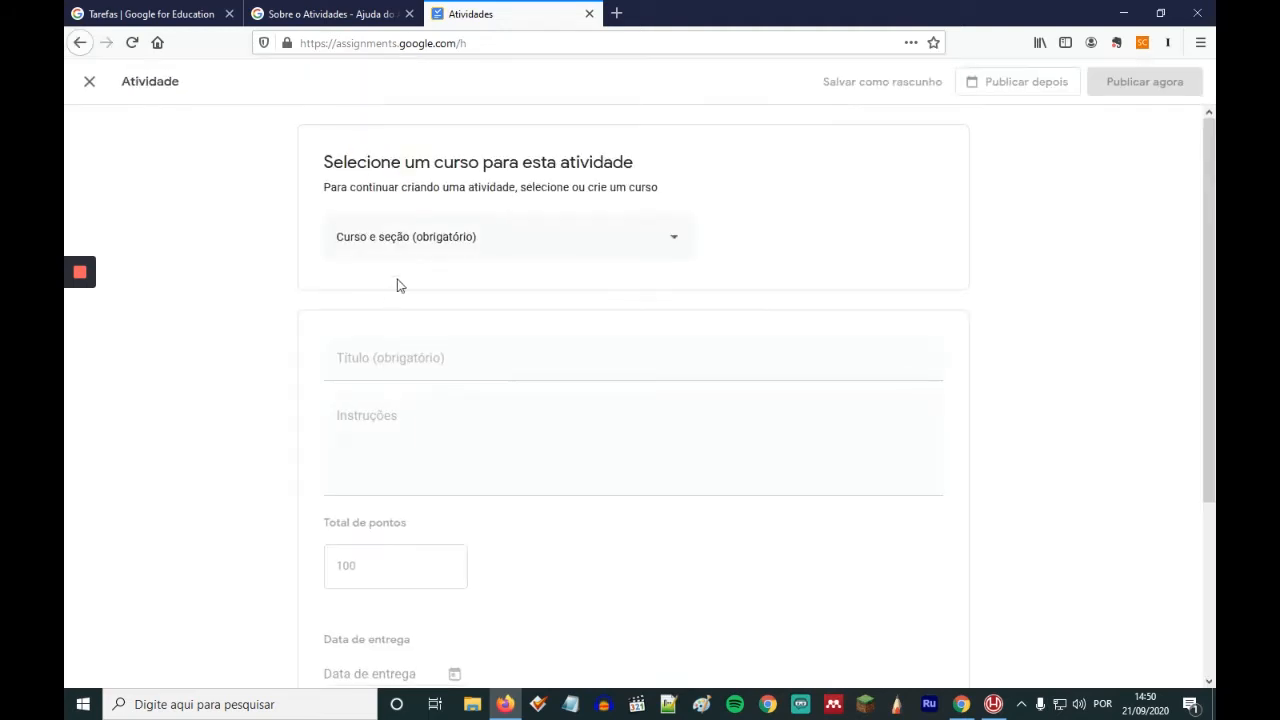
click(600, 244)
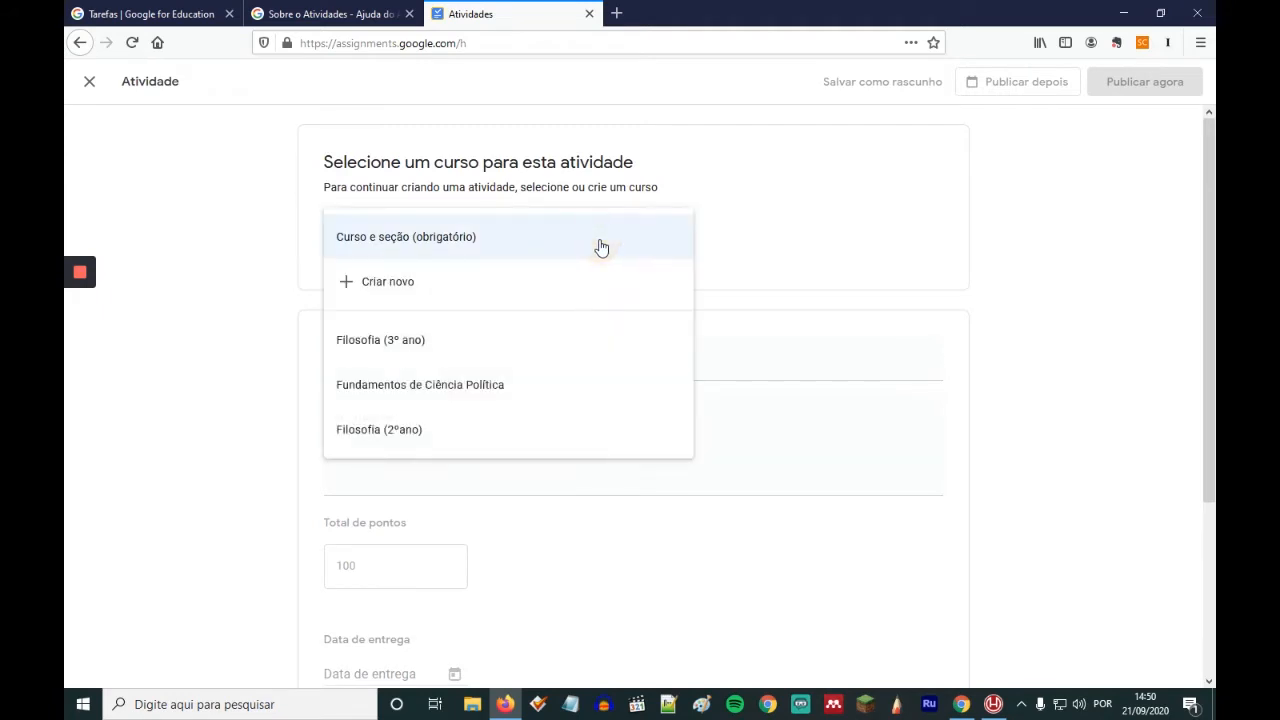
click(378, 348)
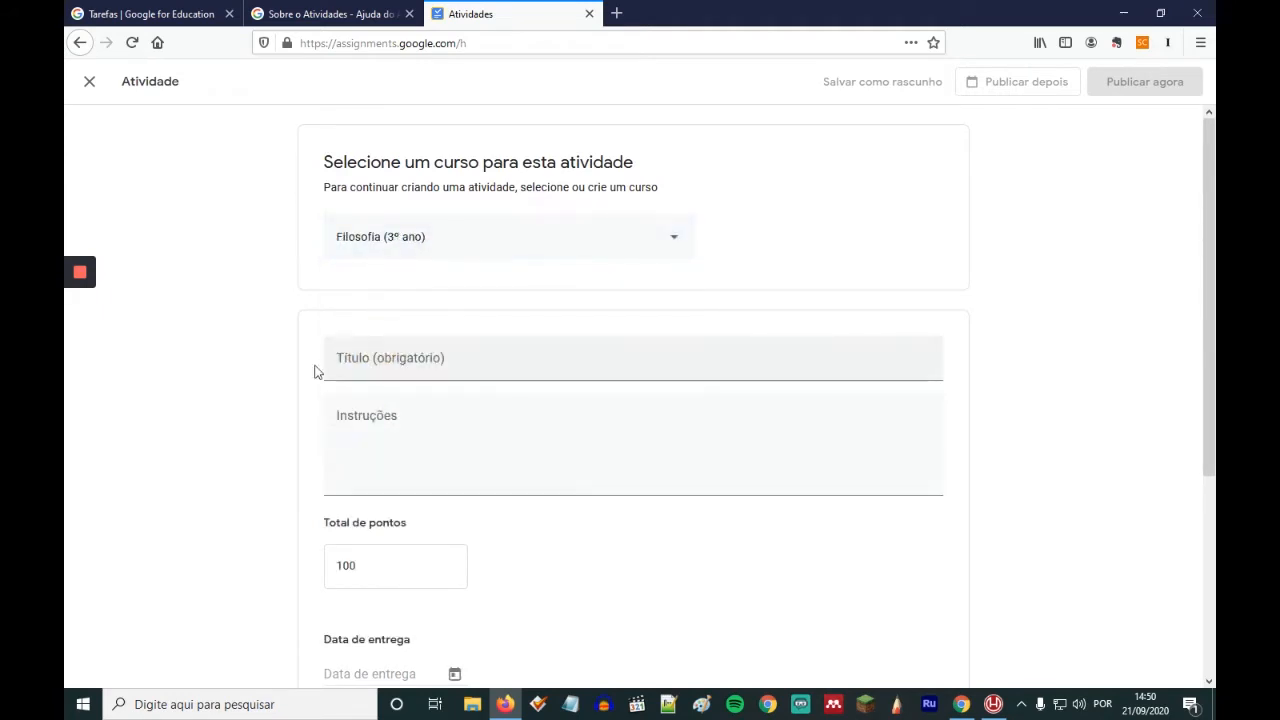
- Title the assignment "Atividade dissertativa" and enter the instructions "Essas são as instruções..."
click(358, 361)
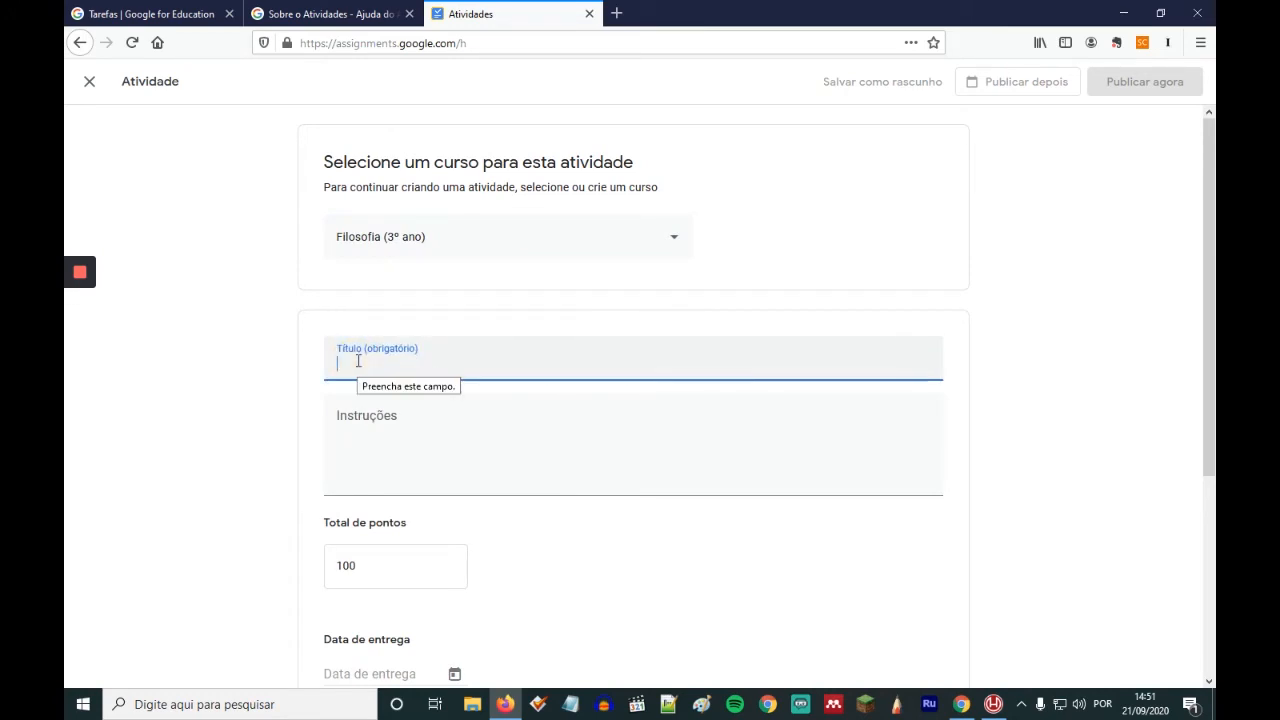
text(A)
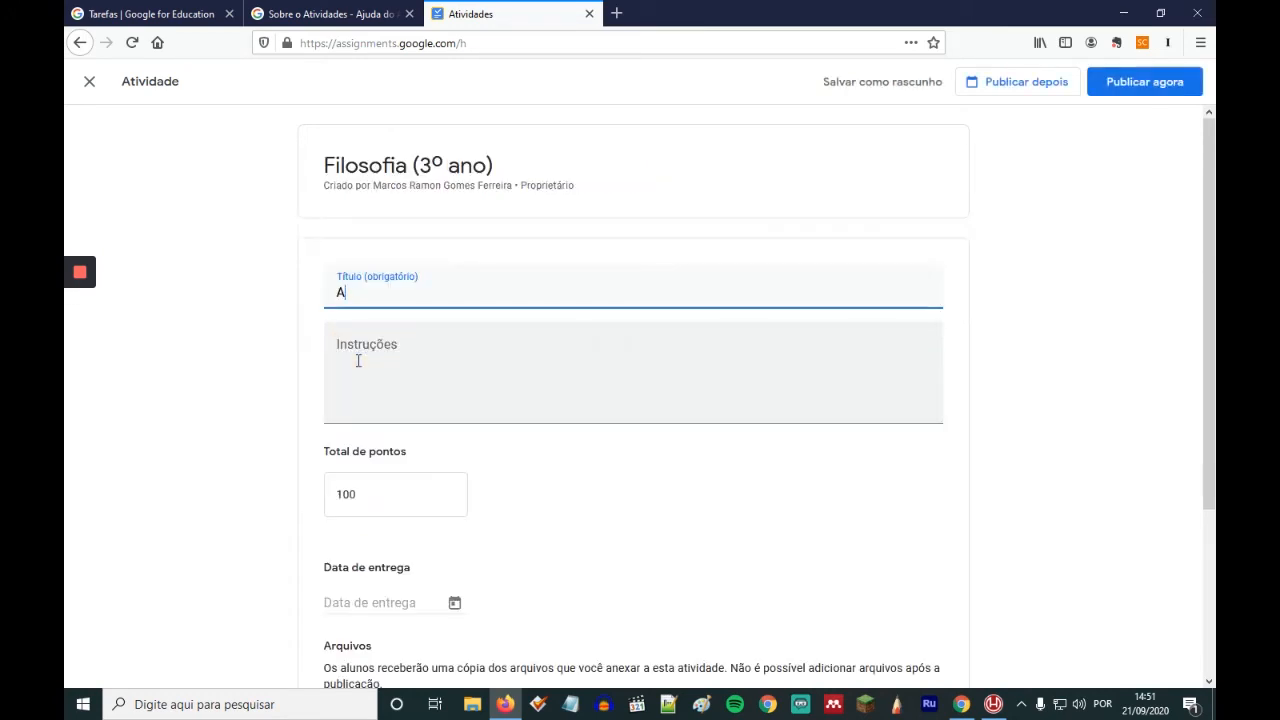
text(tividade dissertativa)
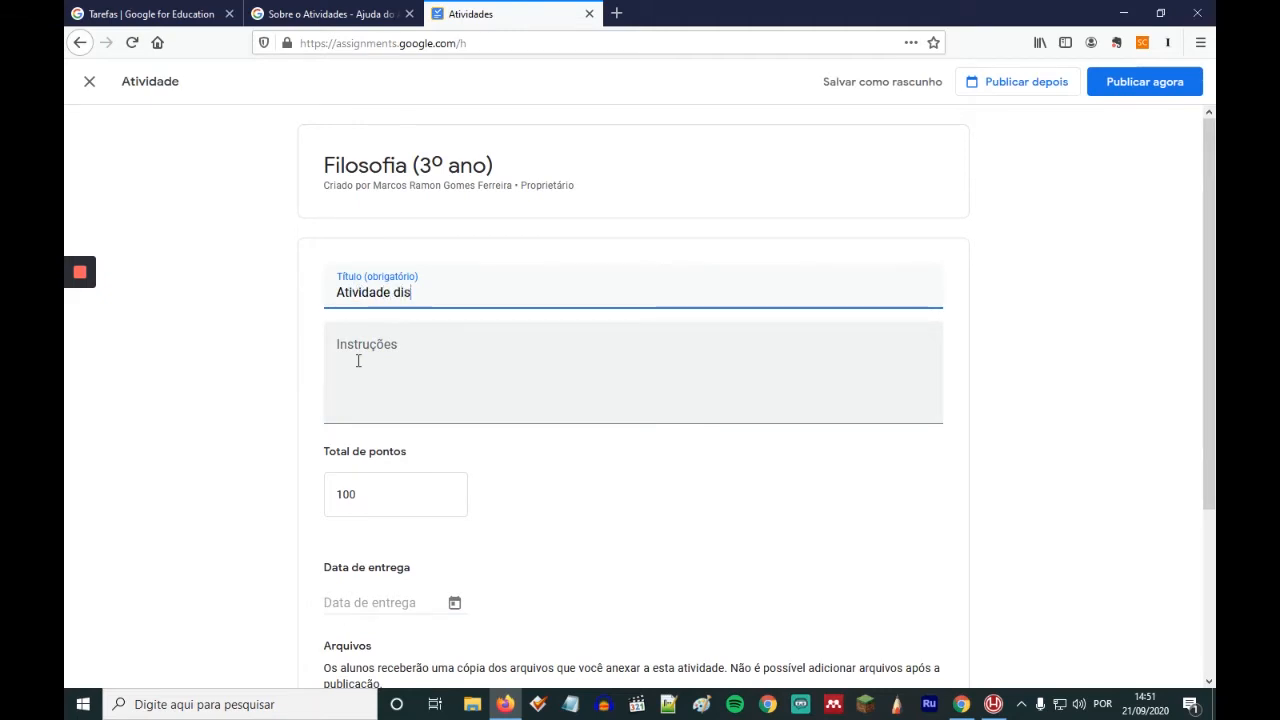
click(378, 408)
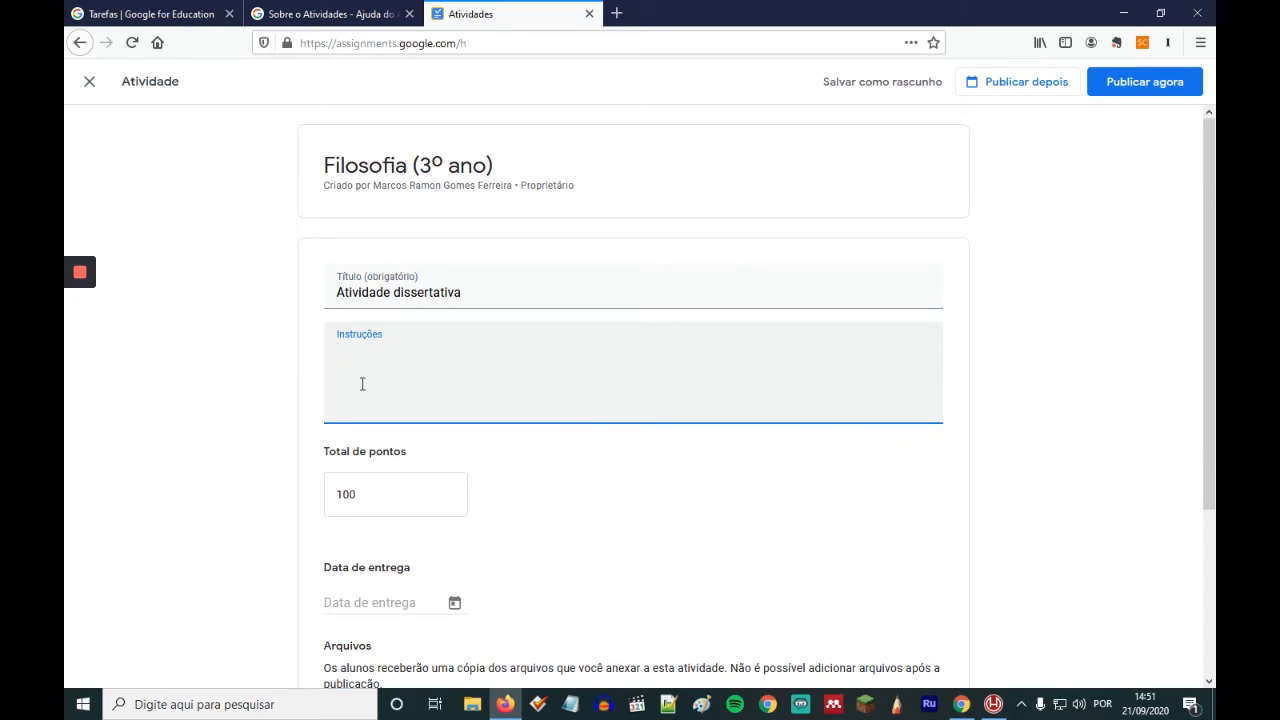
text(Essas são as instruções...)
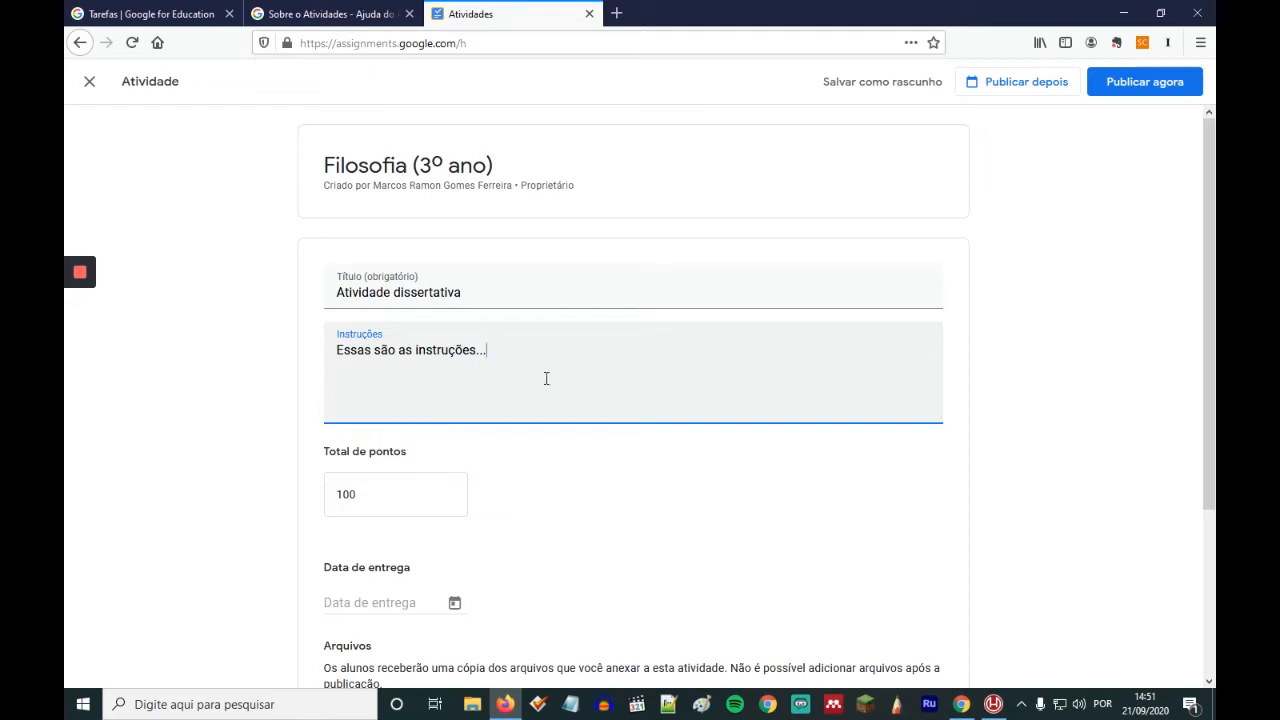
- Set the assignment's due date to 22 September 2020
scroll(569, 390, down, 1)
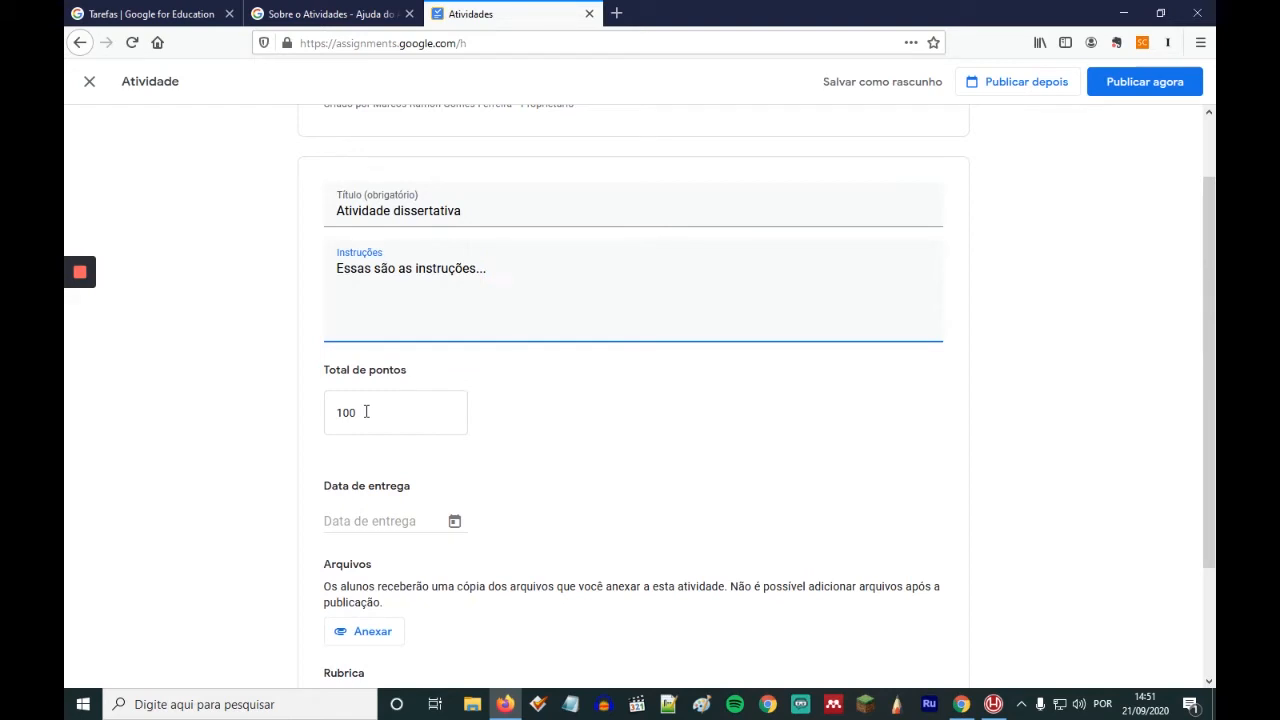
scroll(515, 411, down, 1)
click(455, 440)
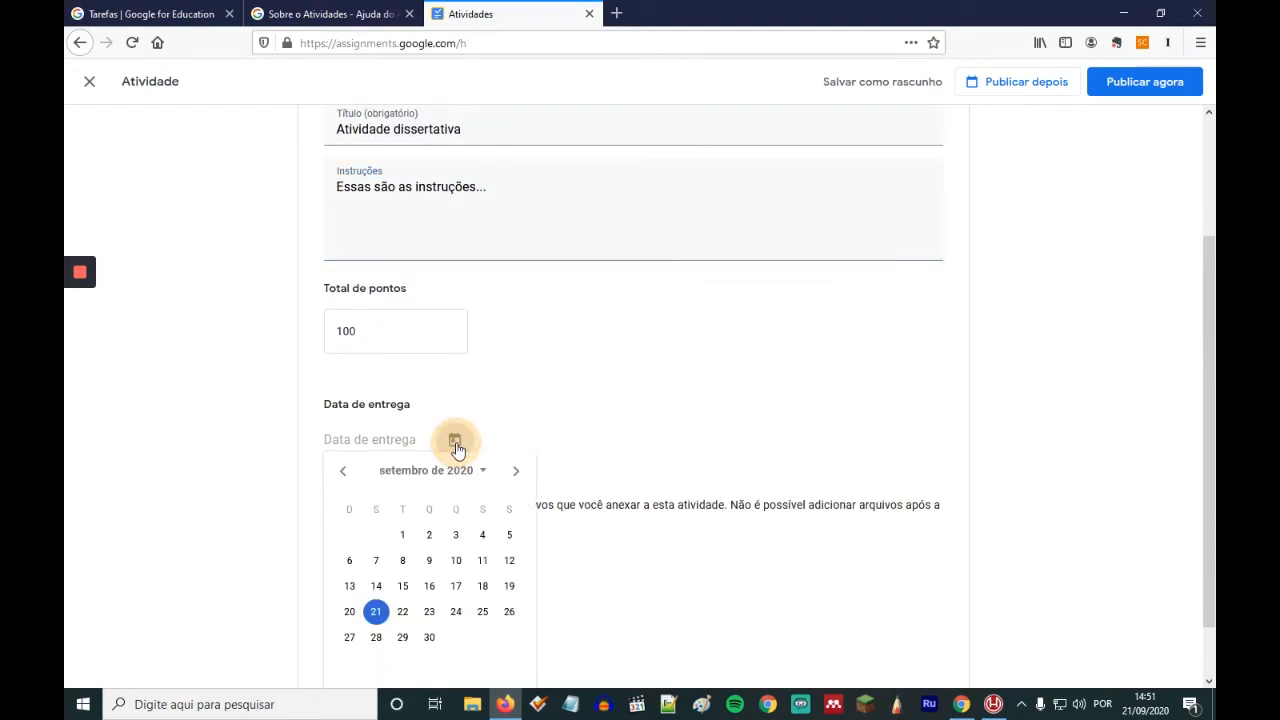
click(402, 611)
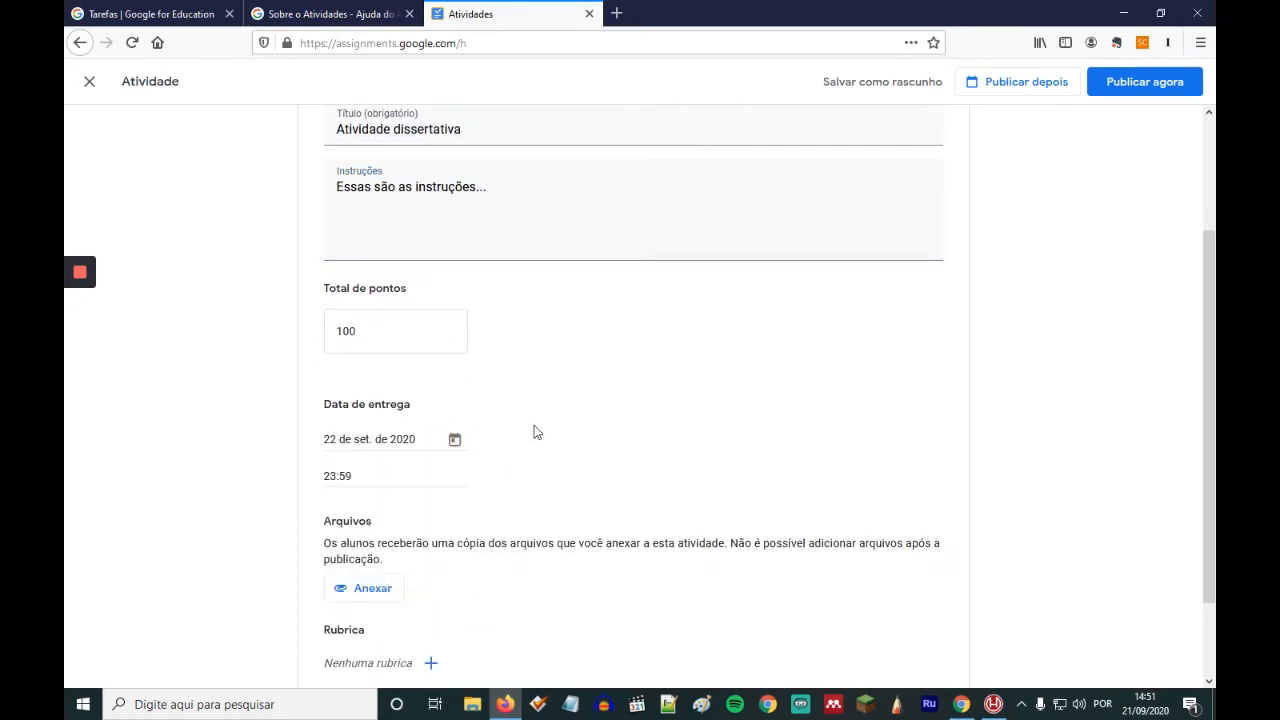
- Attach the recent Google Drive document "Atividade dissertativa - Exem..." to the assignment
scroll(555, 424, down, 1)
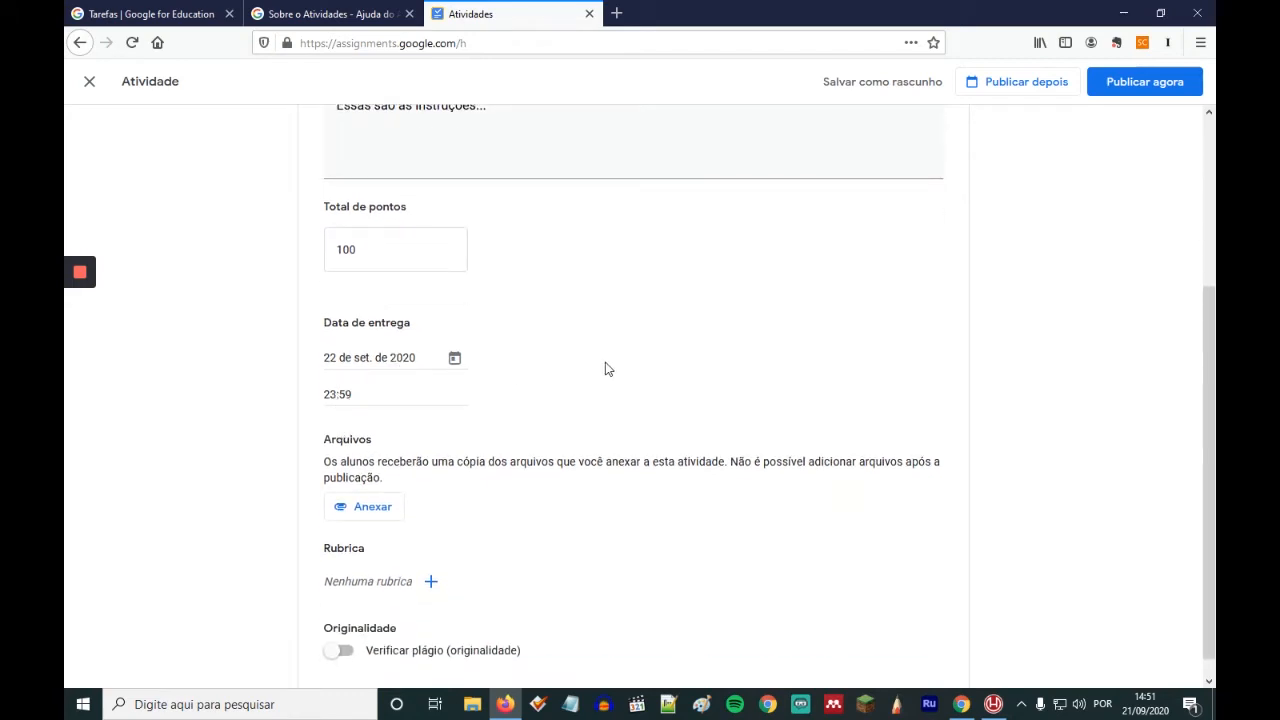
scroll(608, 368, down, 1)
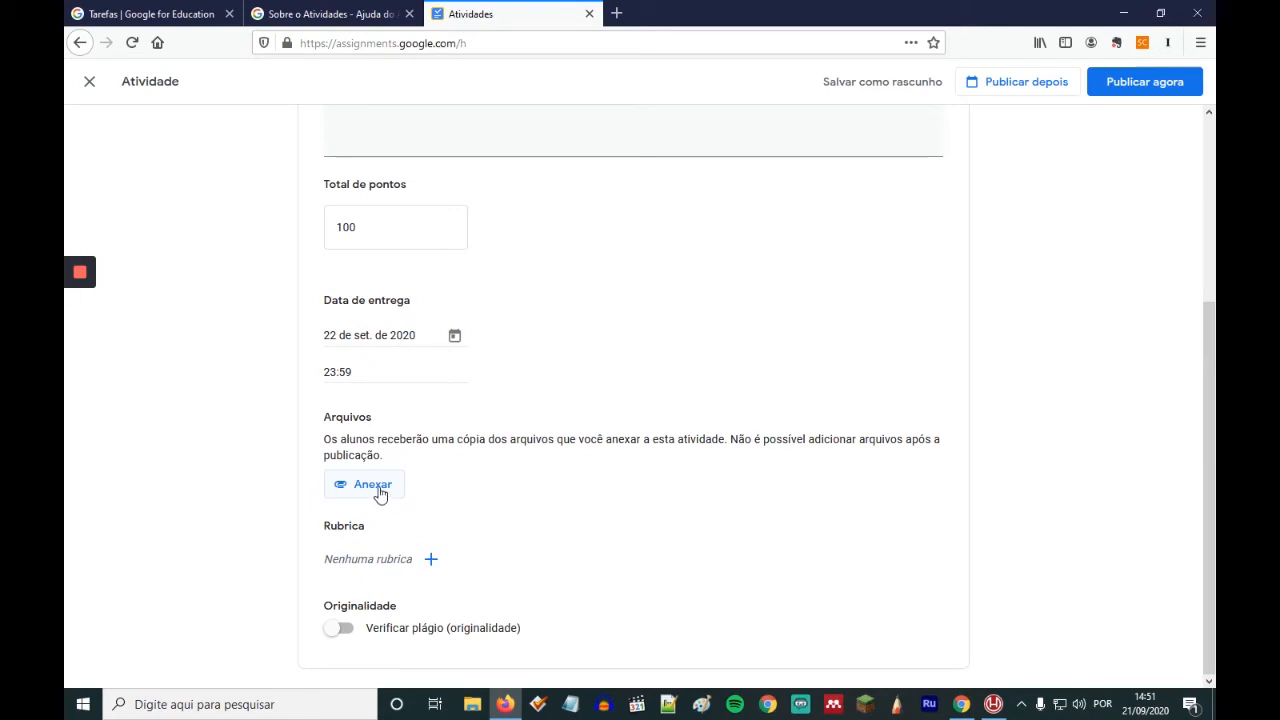
click(376, 491)
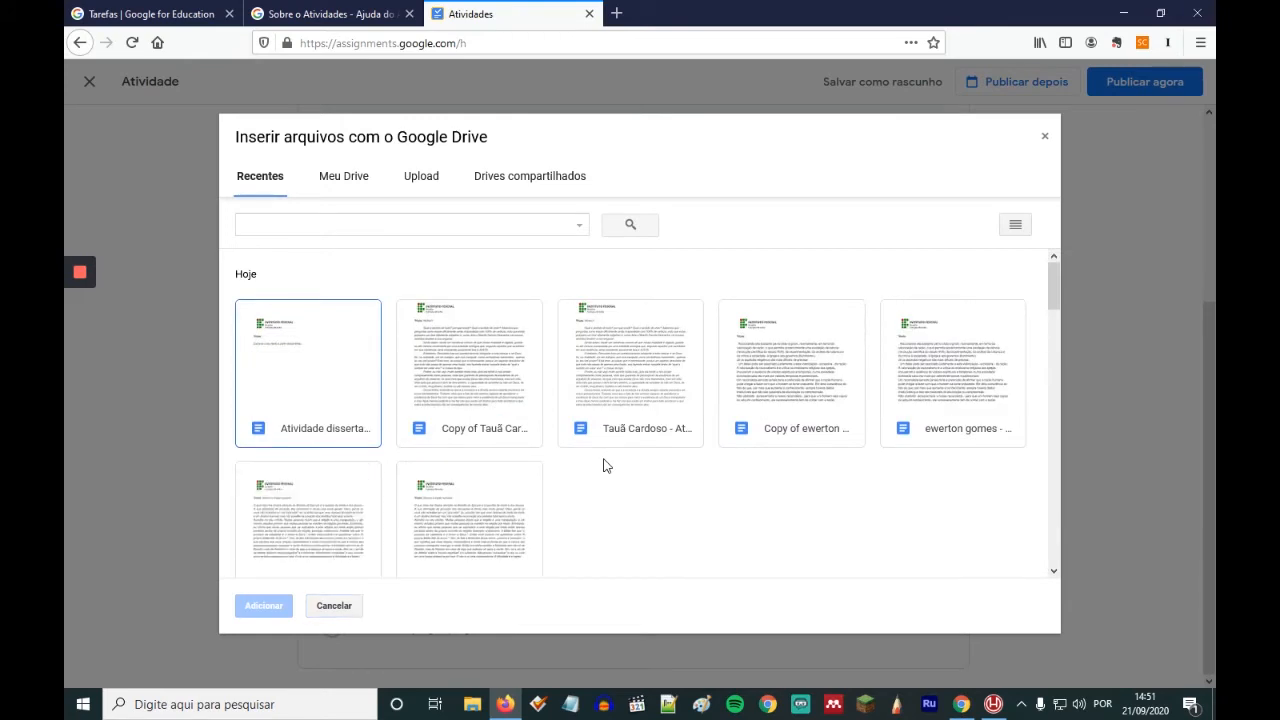
click(317, 354)
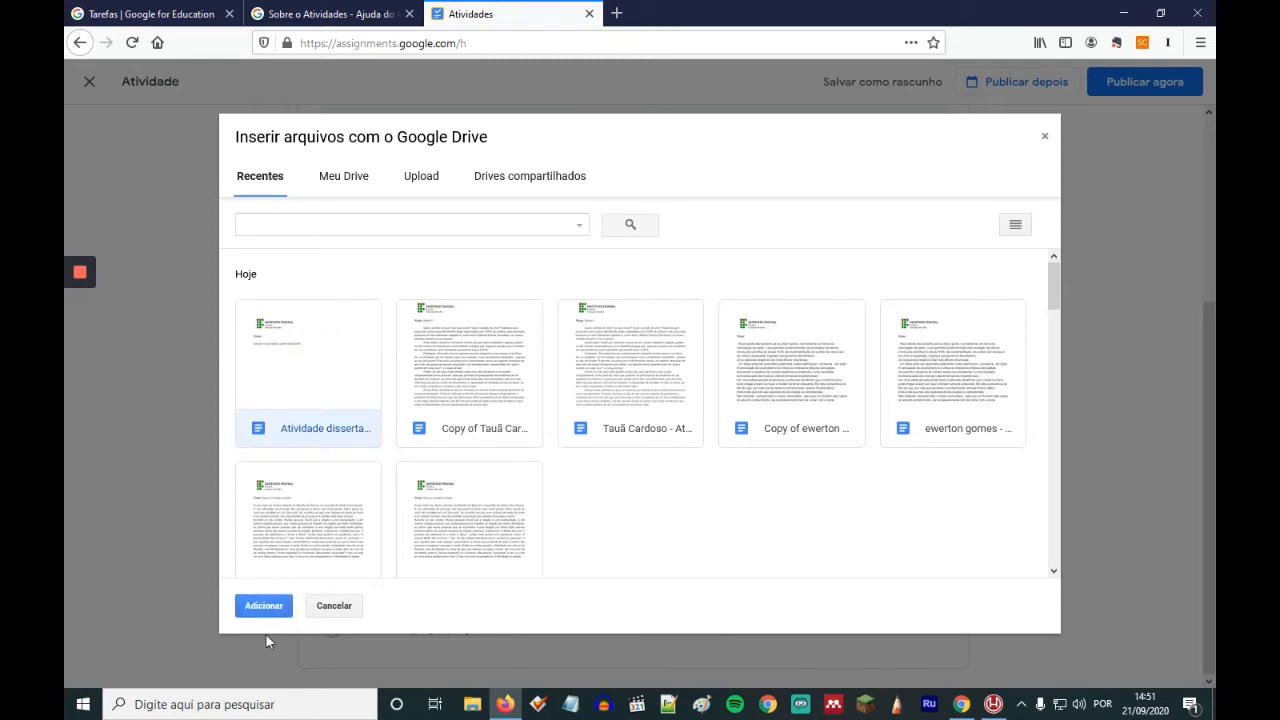
click(266, 606)
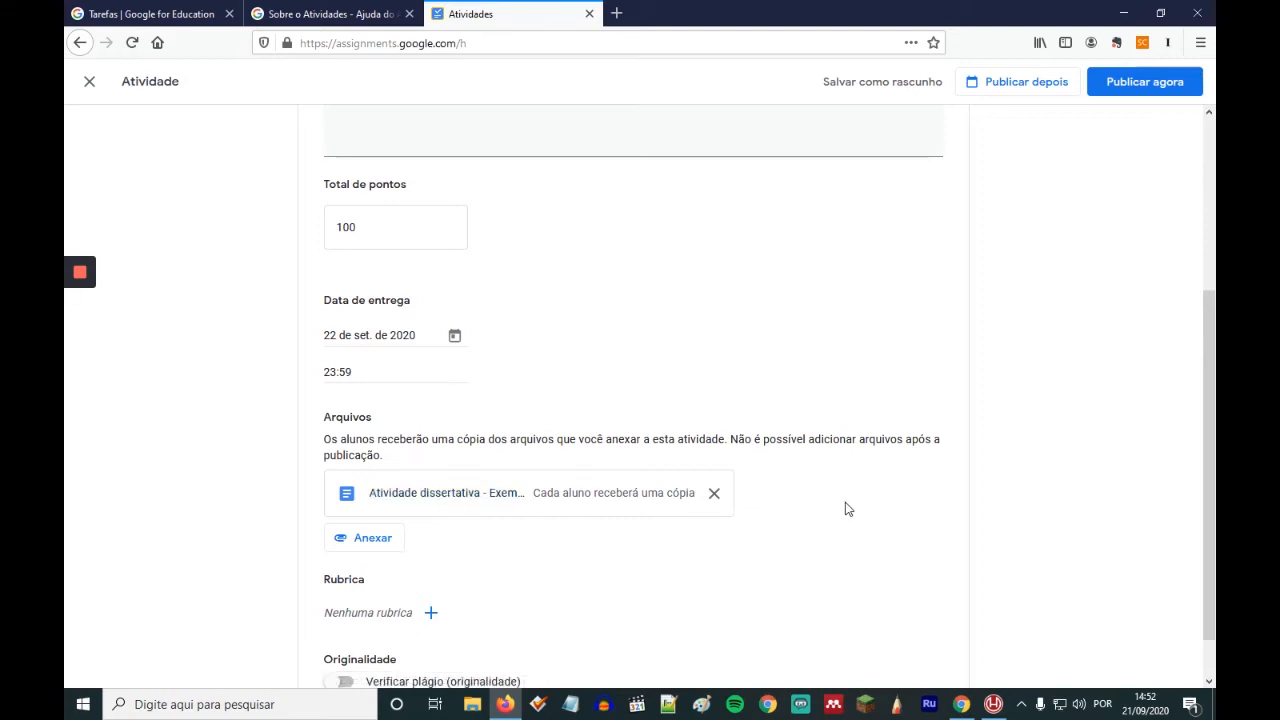
- Reuse the rubric from "Atividade dissertativa - Ética epicurista" in Filosofia (3º ano) for this assignment
click(431, 613)
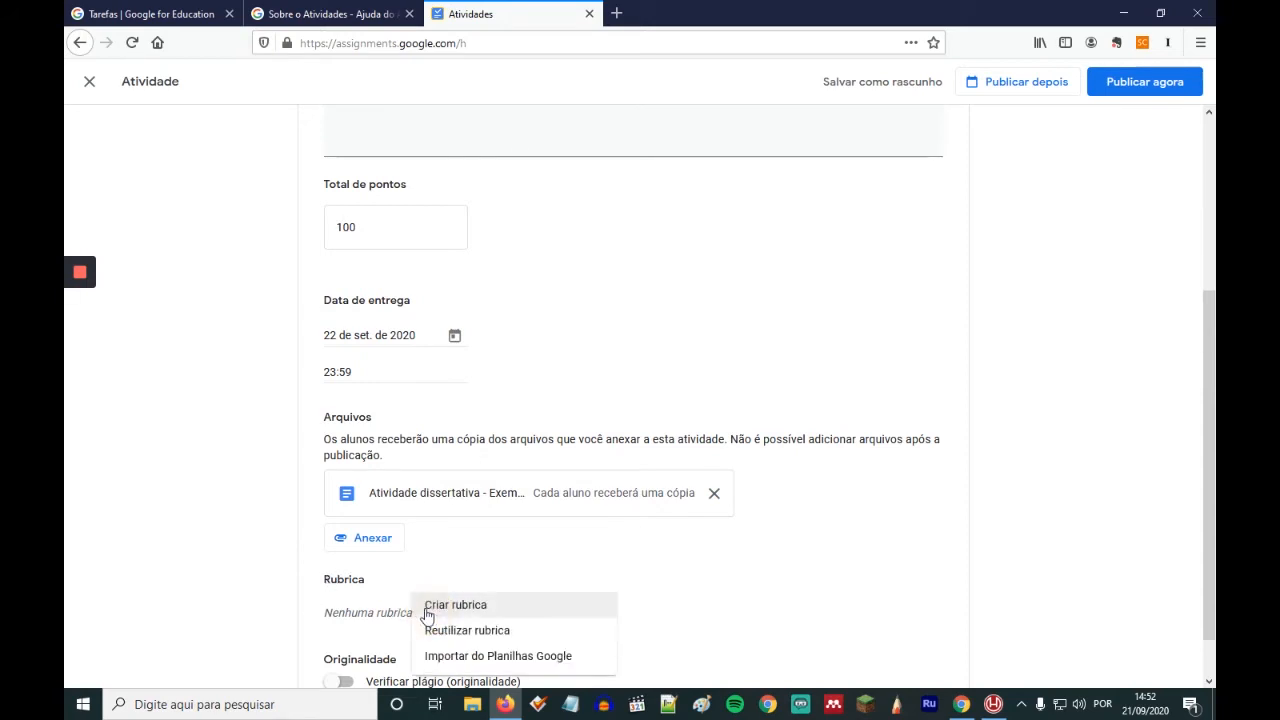
click(483, 631)
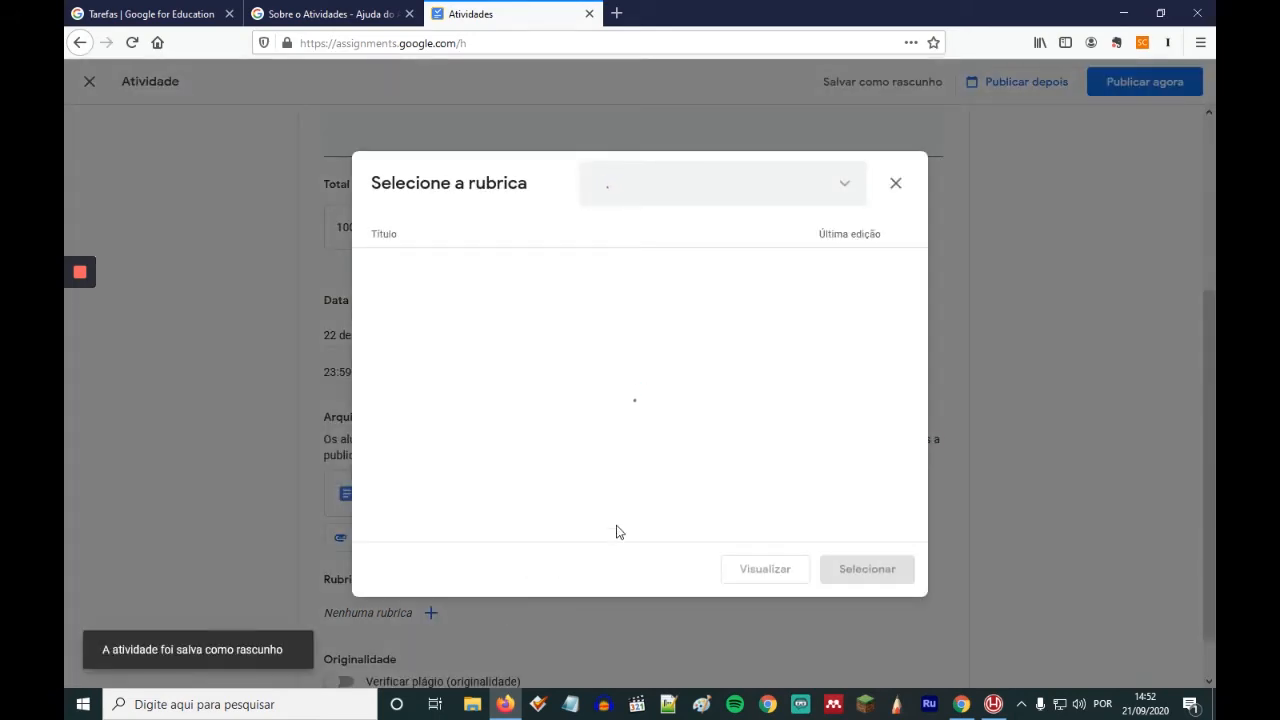
click(811, 265)
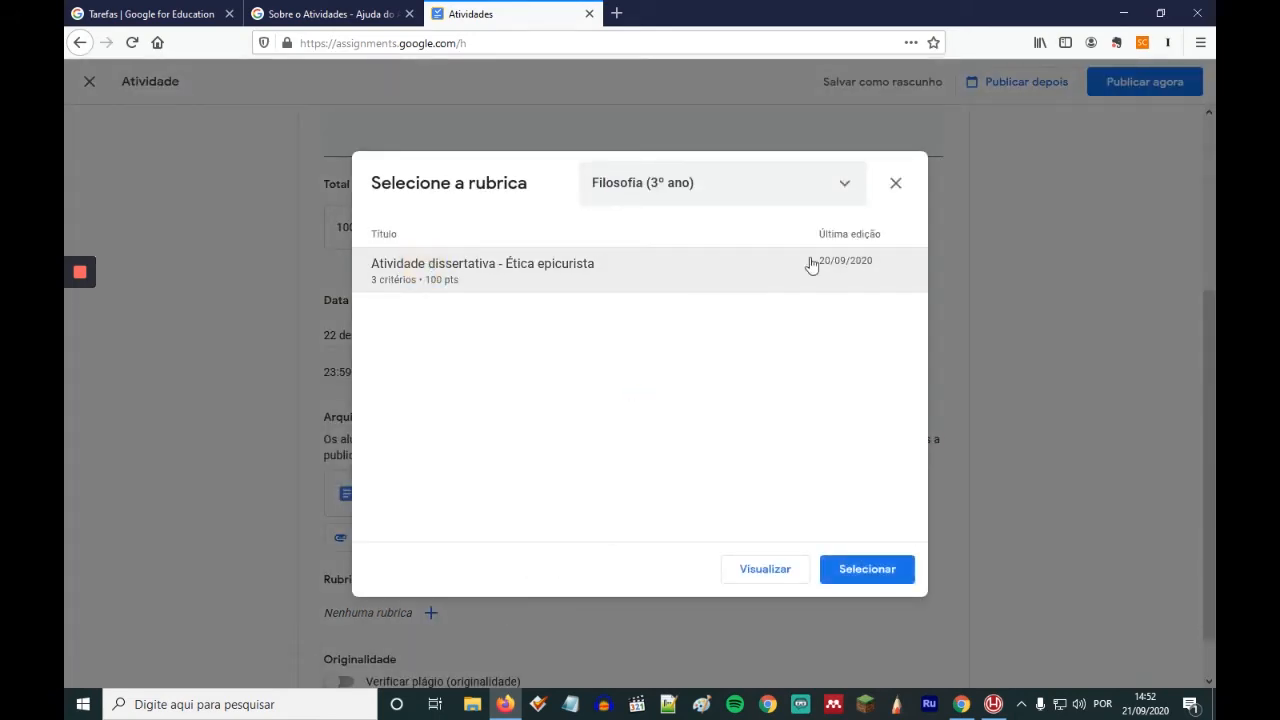
click(867, 571)
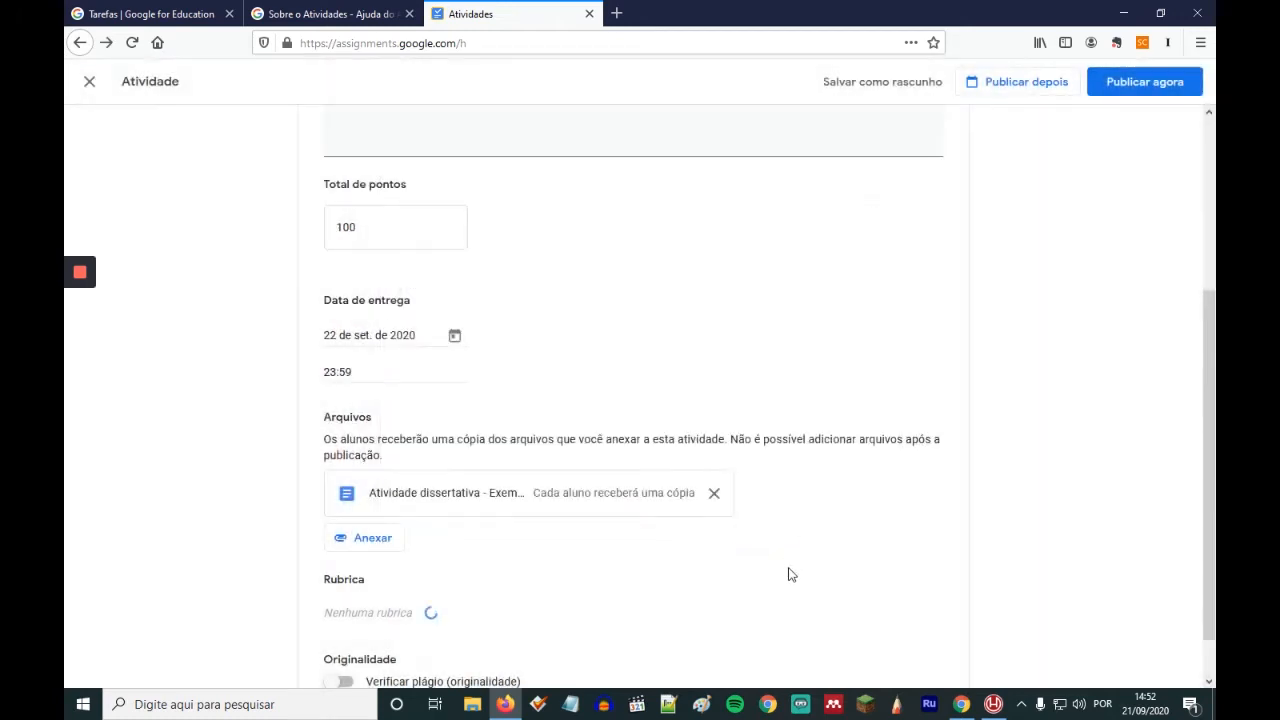
- Review the attached rubric's criteria and point levels, and return to the assignment form
click(420, 606)
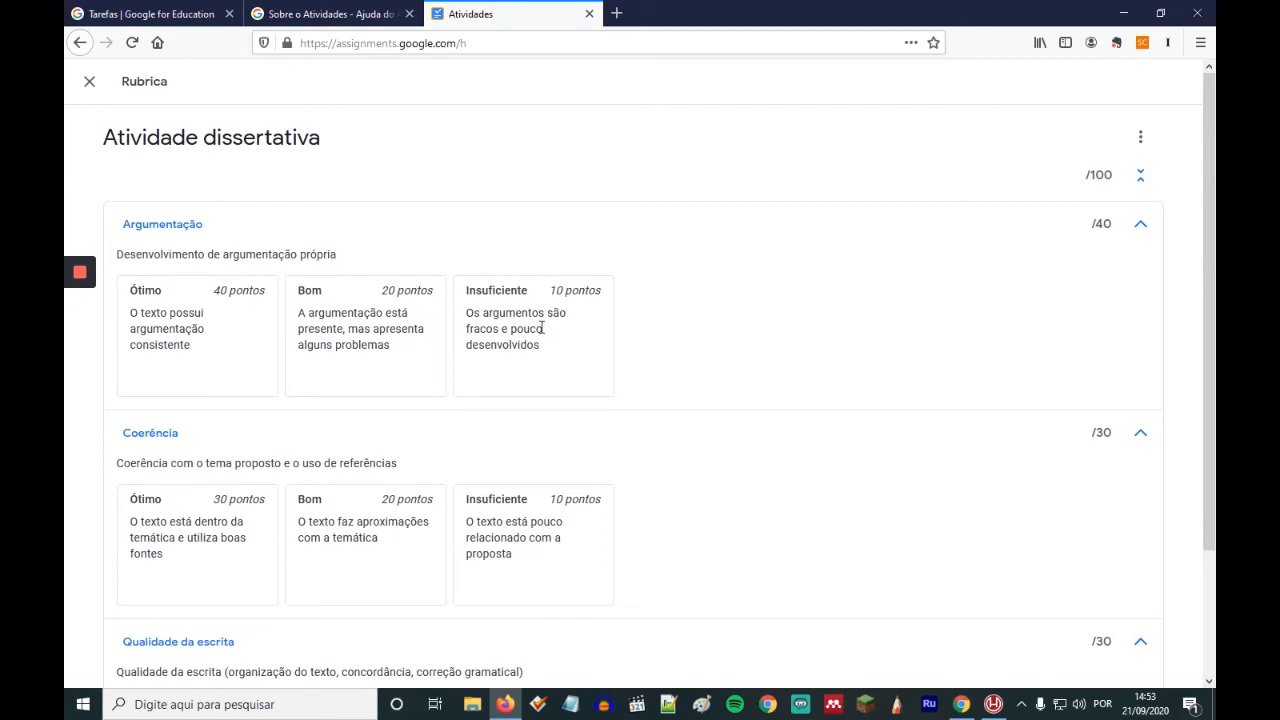
scroll(388, 344, down, 3)
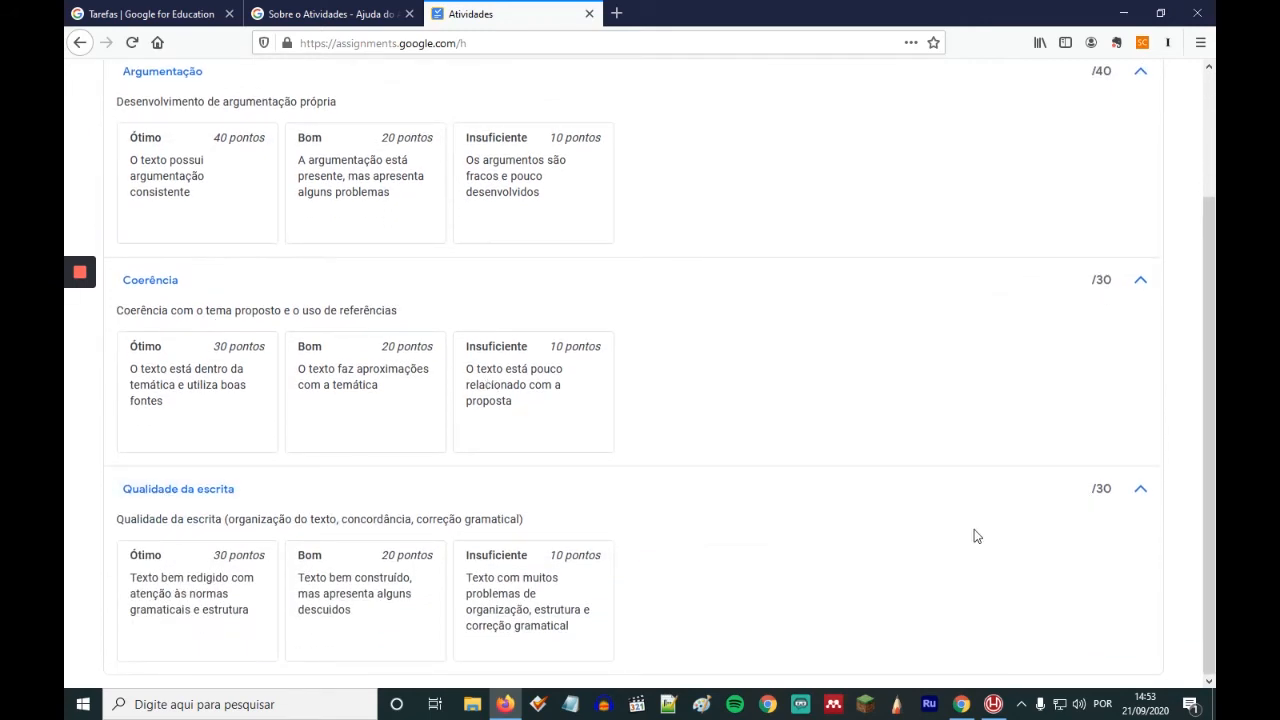
scroll(972, 536, up, 3)
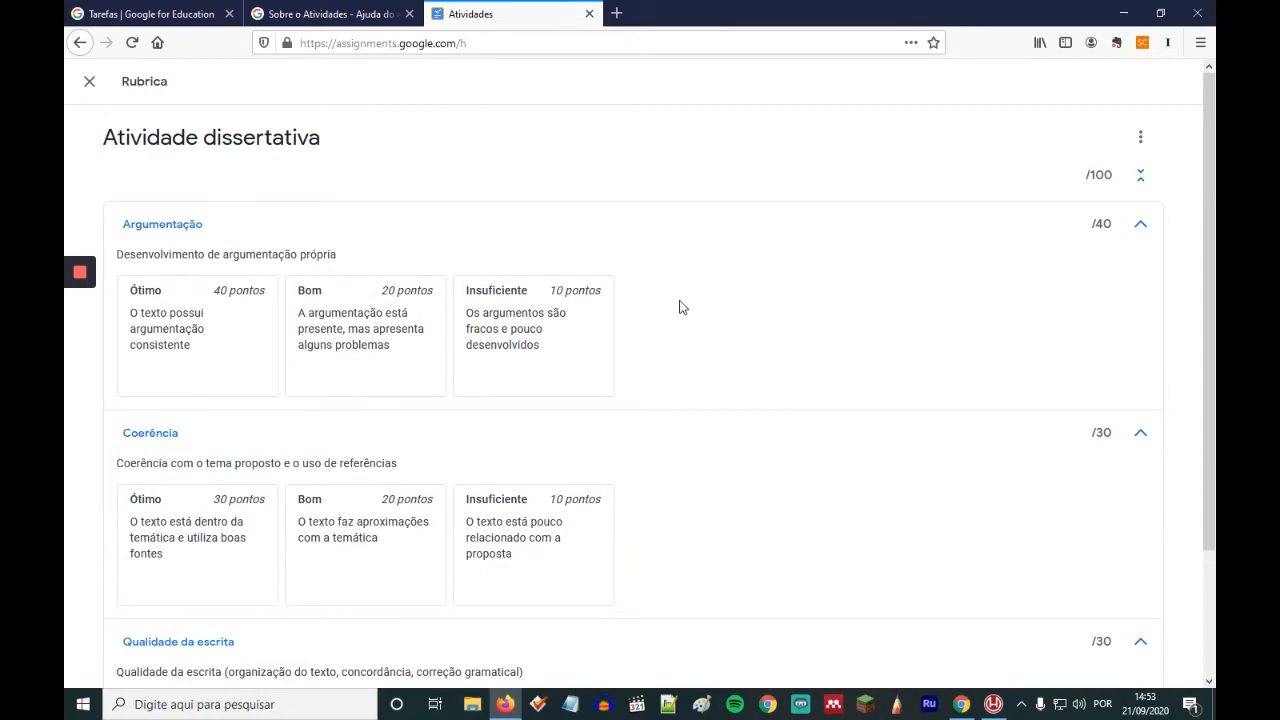
click(89, 83)
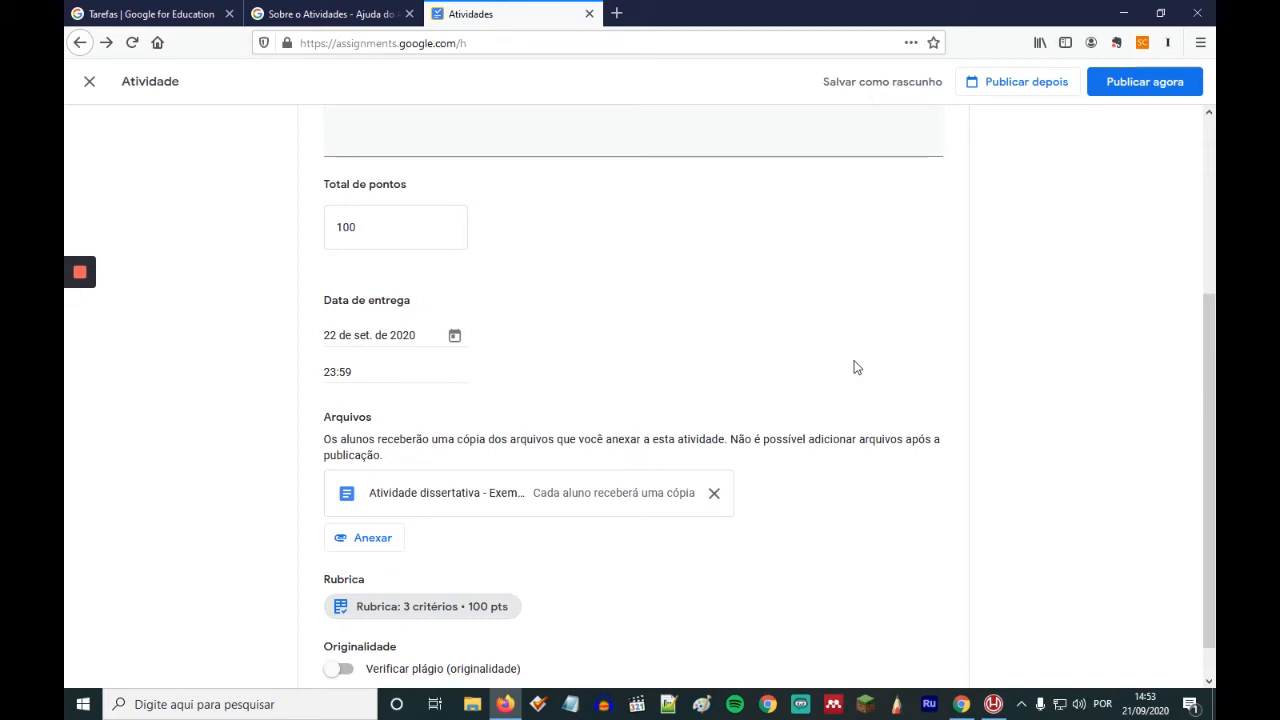
- Try to turn on the plagiarism (originality) check for the assignment
scroll(952, 380, down, 2)
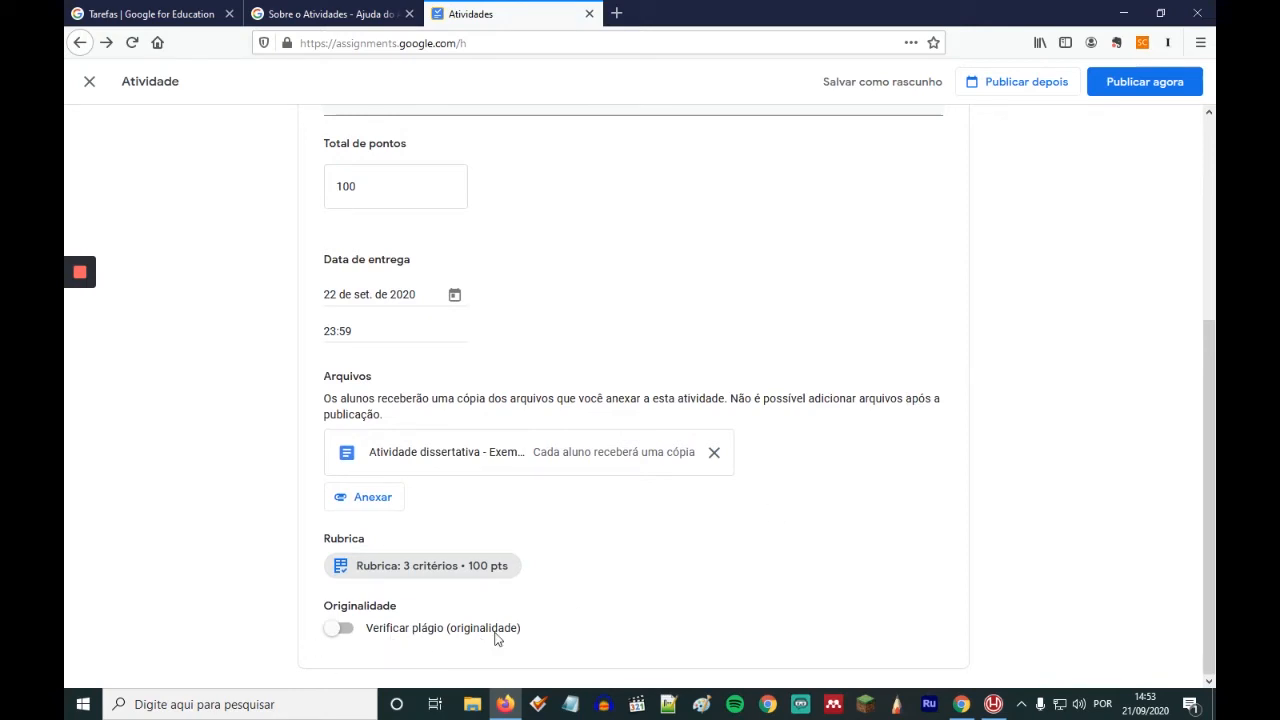
click(351, 630)
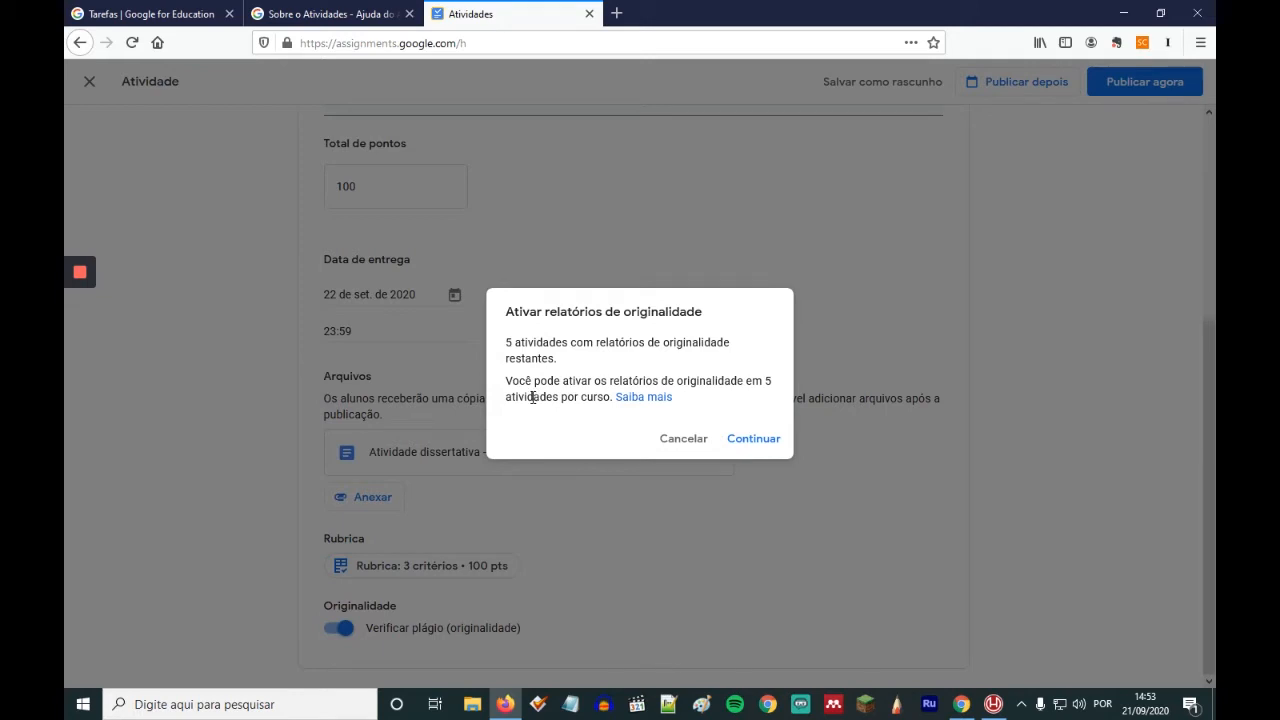
click(676, 443)
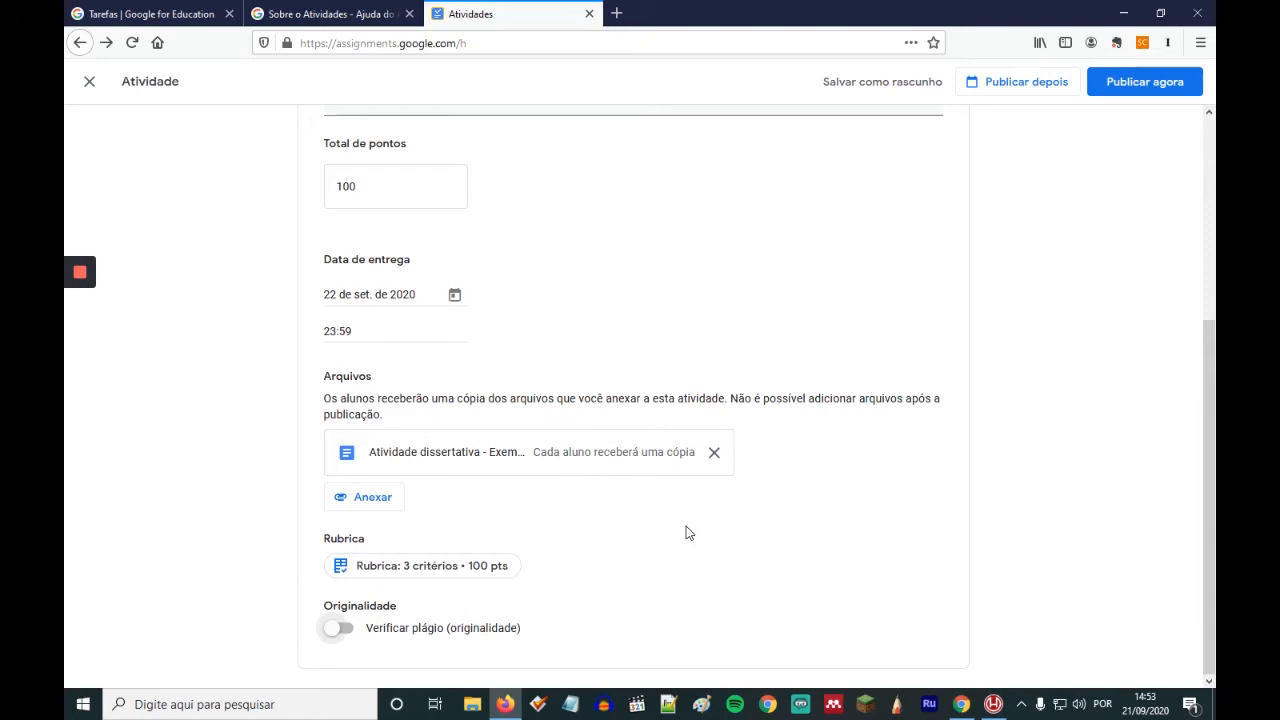
- Publish the assignment immediately and bring up the student share link for "Atividade dissertativa"
click(1155, 88)
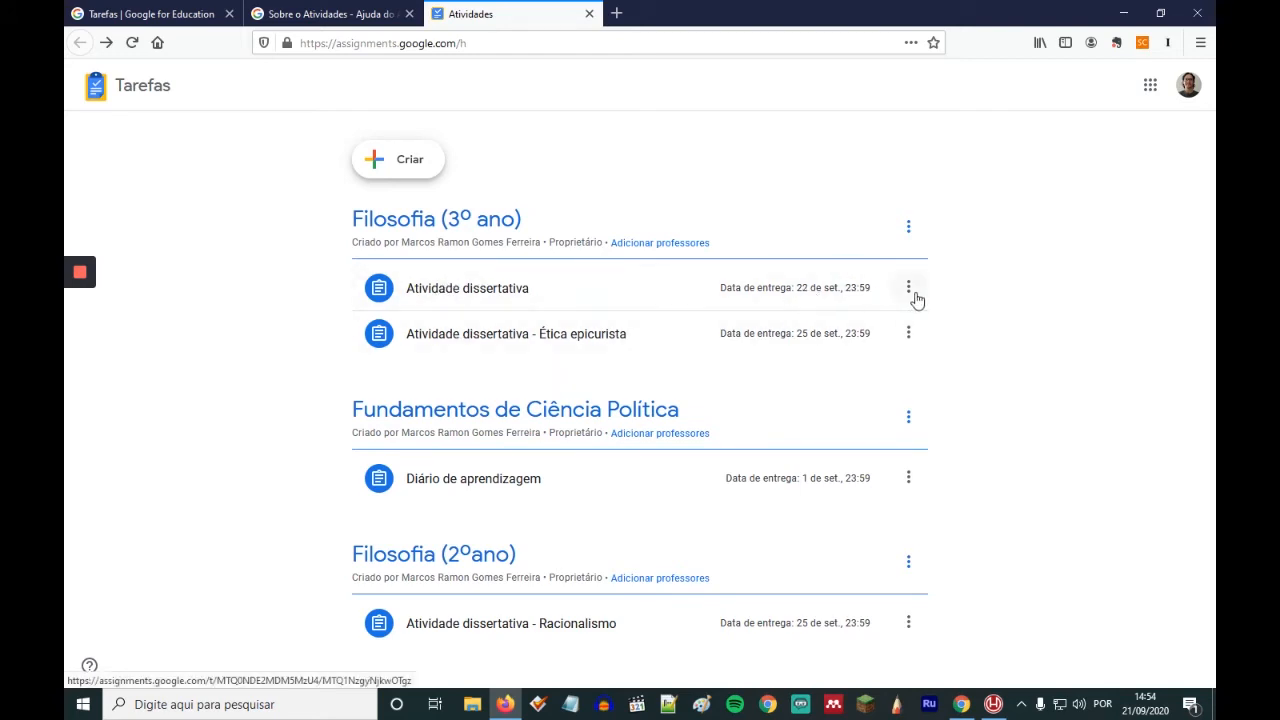
click(909, 290)
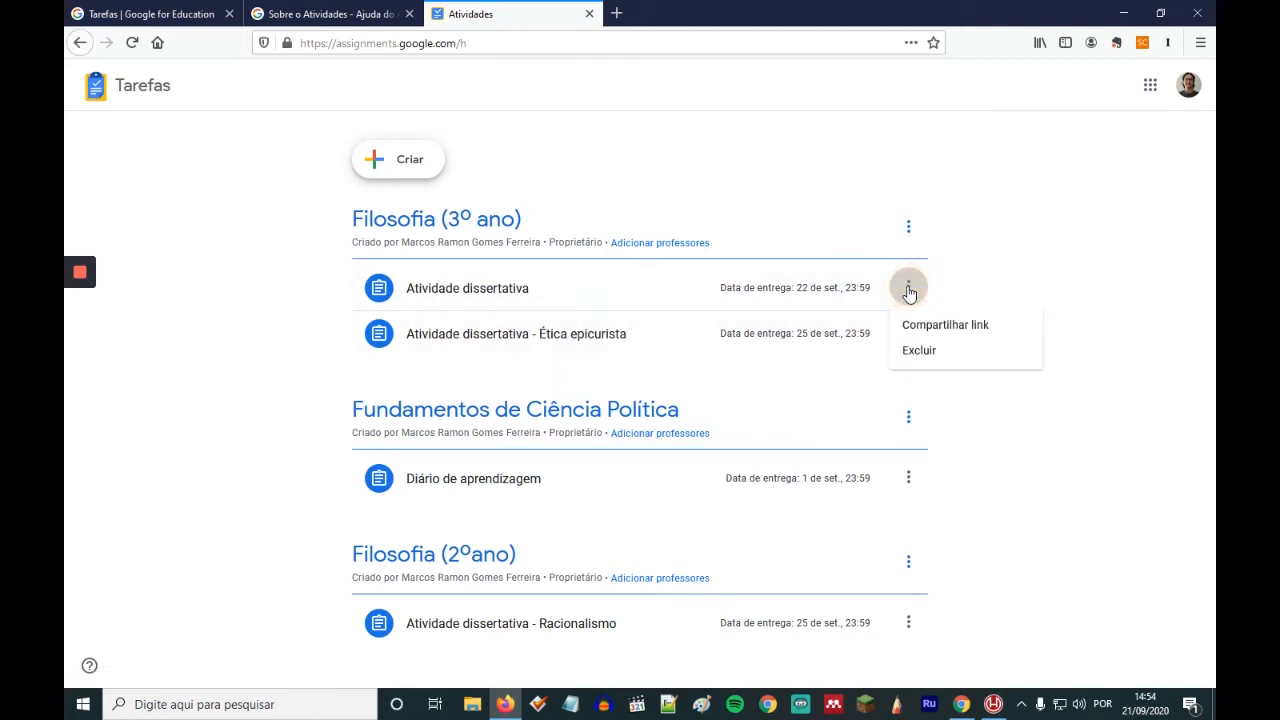
click(957, 328)
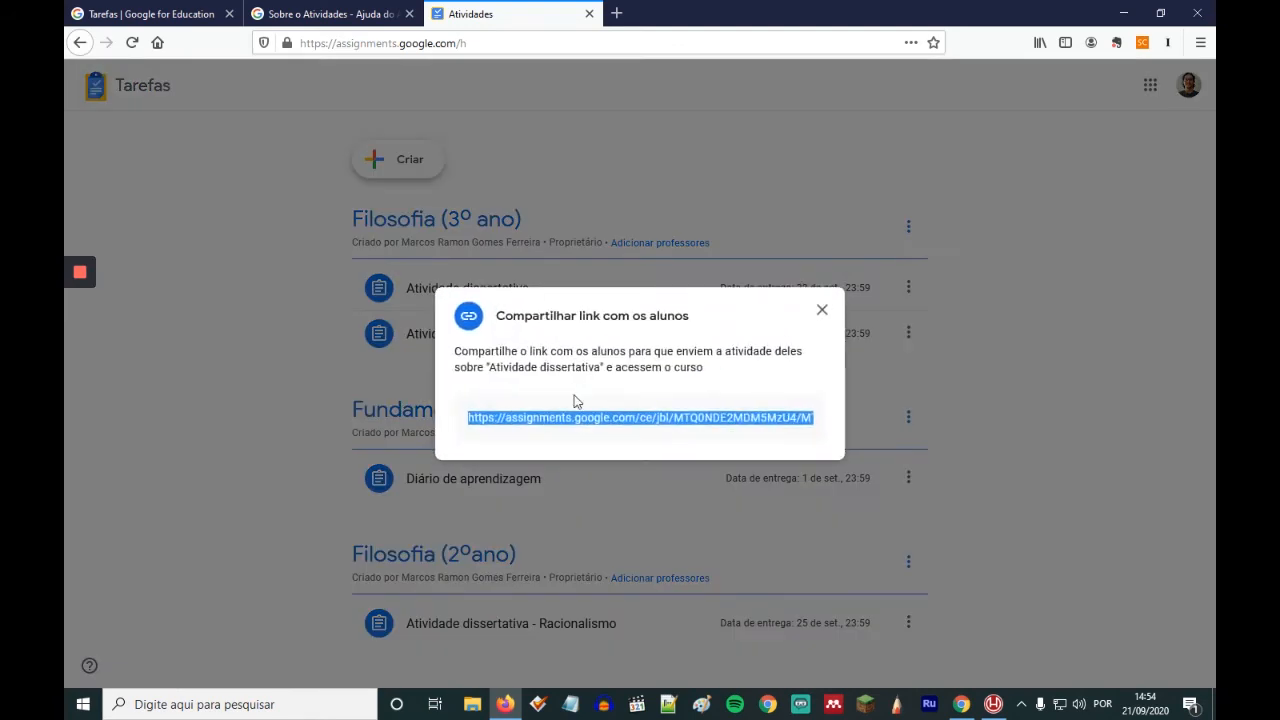
- Copy the student share link for "Atividade dissertativa" and close the sharing dialog
right_click(570, 414)
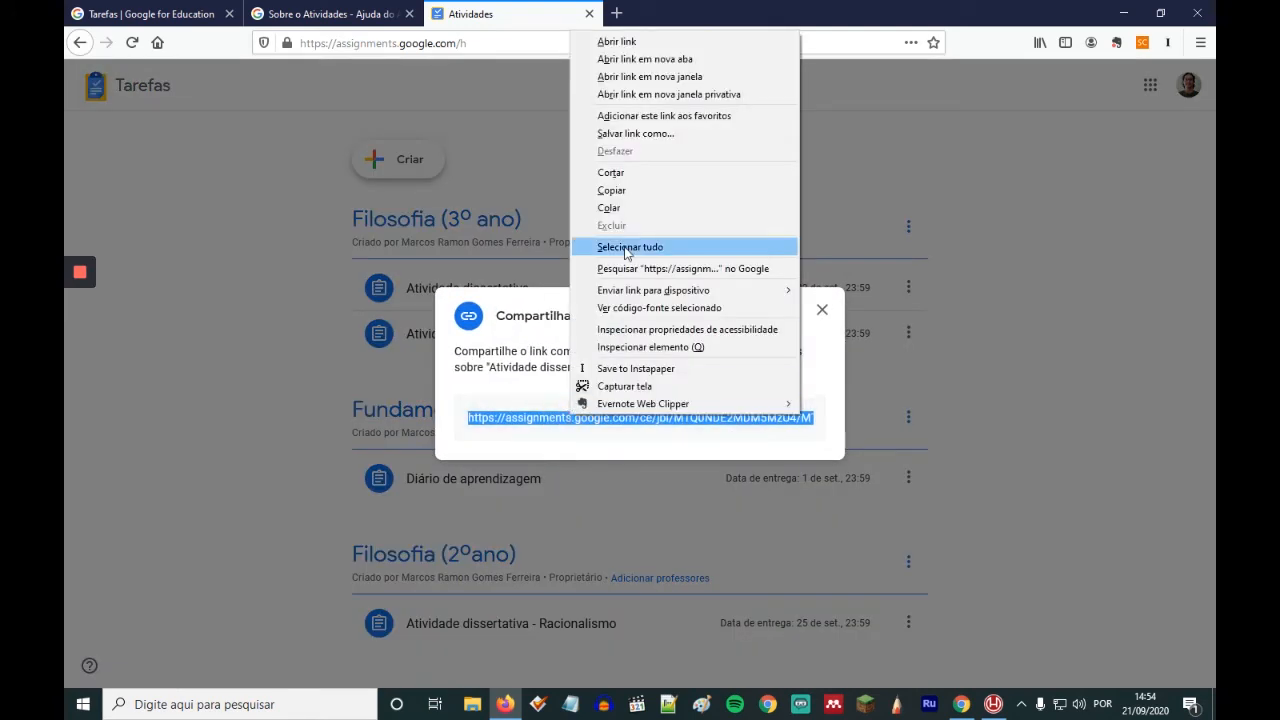
click(628, 190)
click(212, 294)
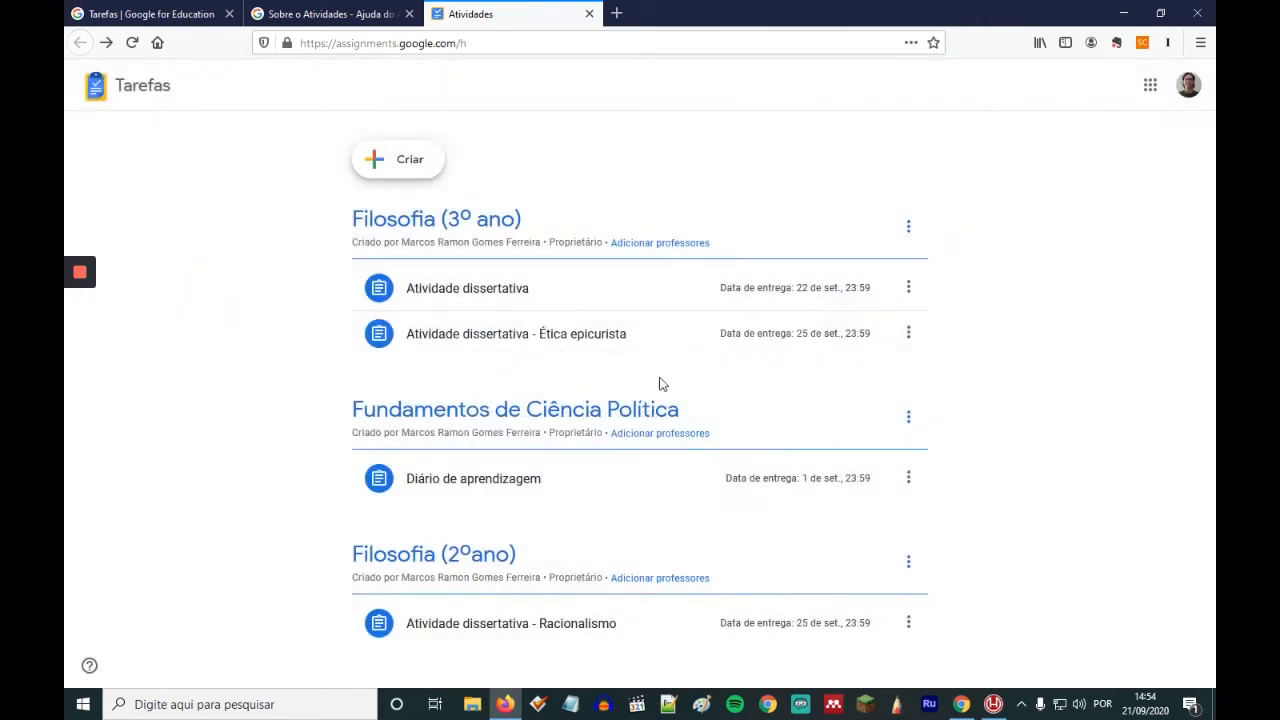
- Switch to Chrome, open the copied assignment link and join the course as a student
click(961, 702)
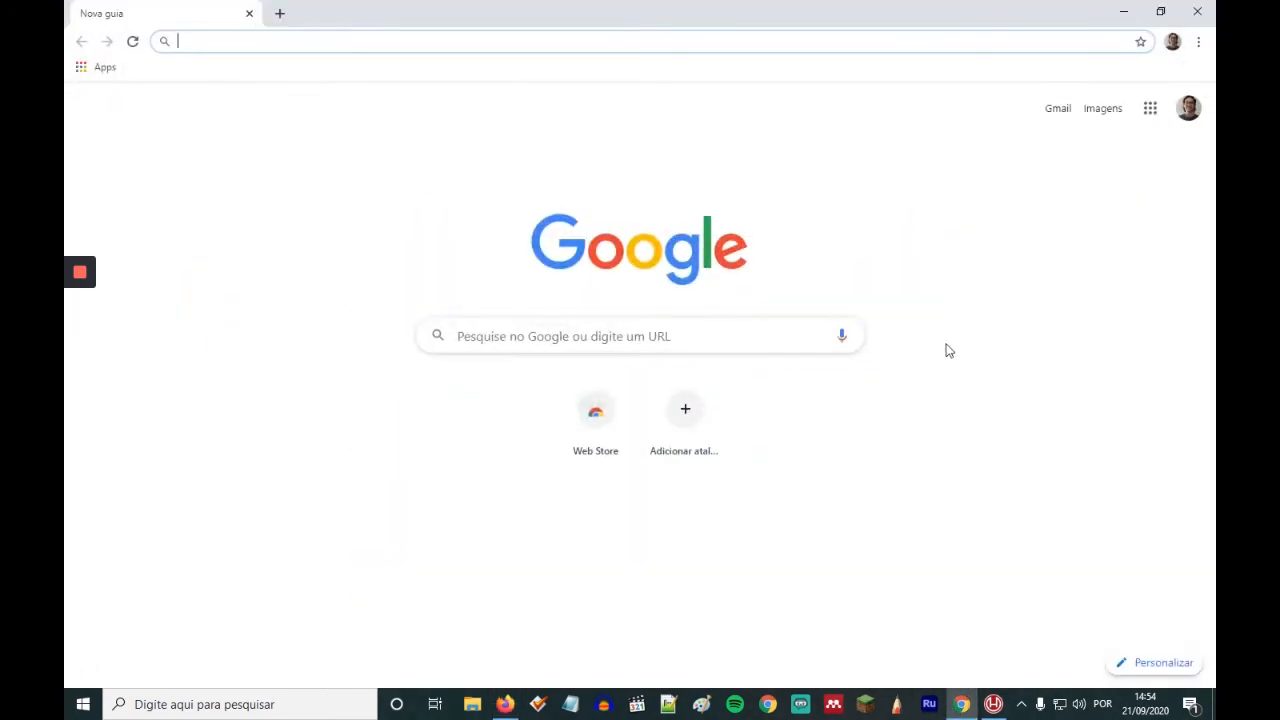
right_click(361, 46)
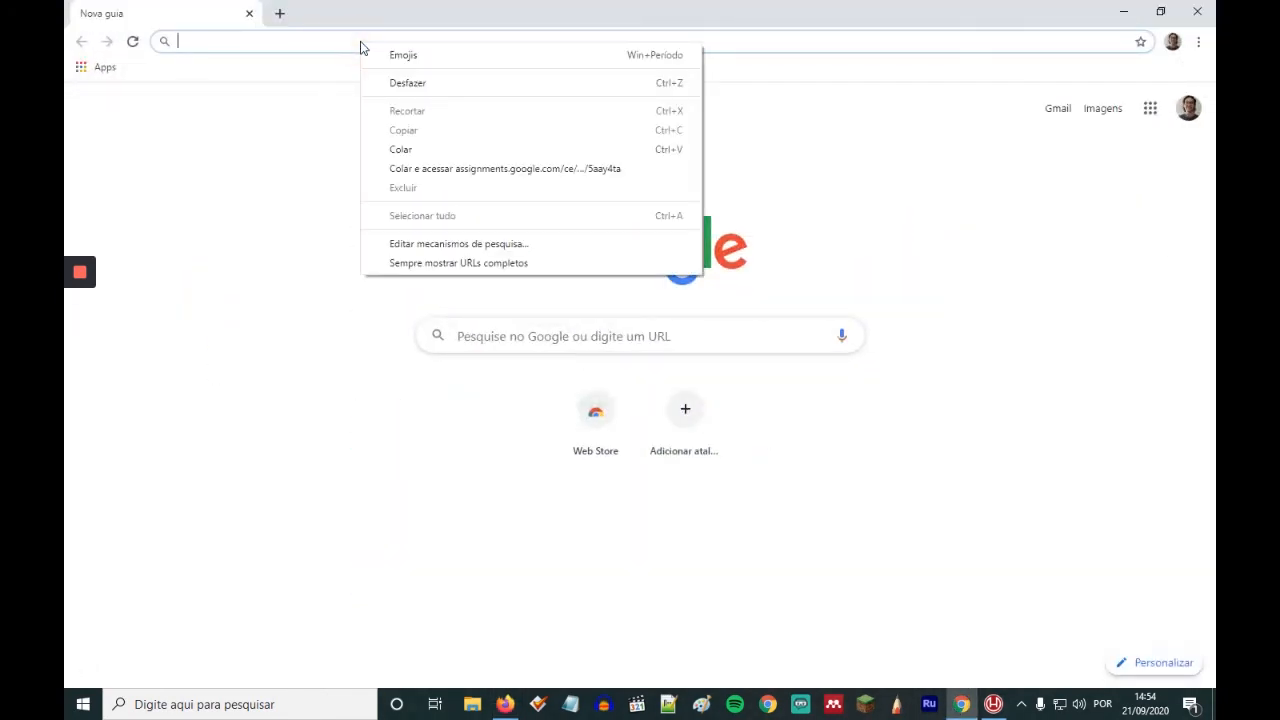
click(402, 149)
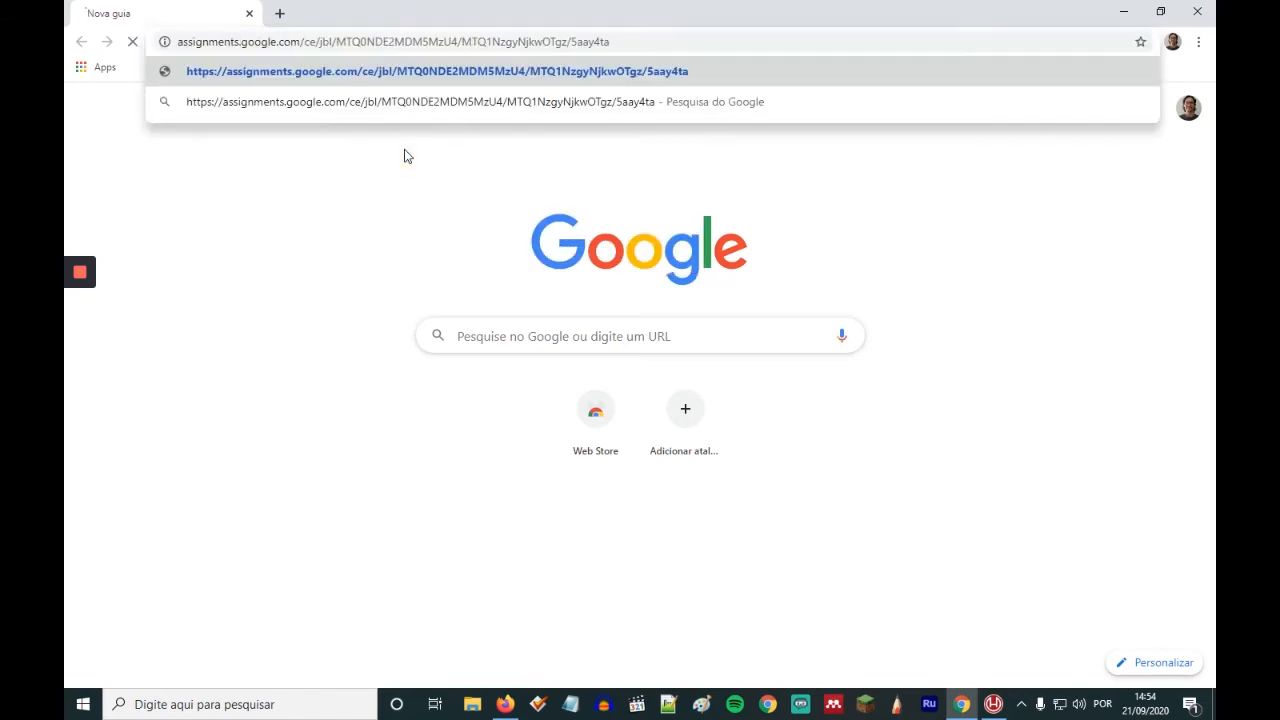
key(Return)
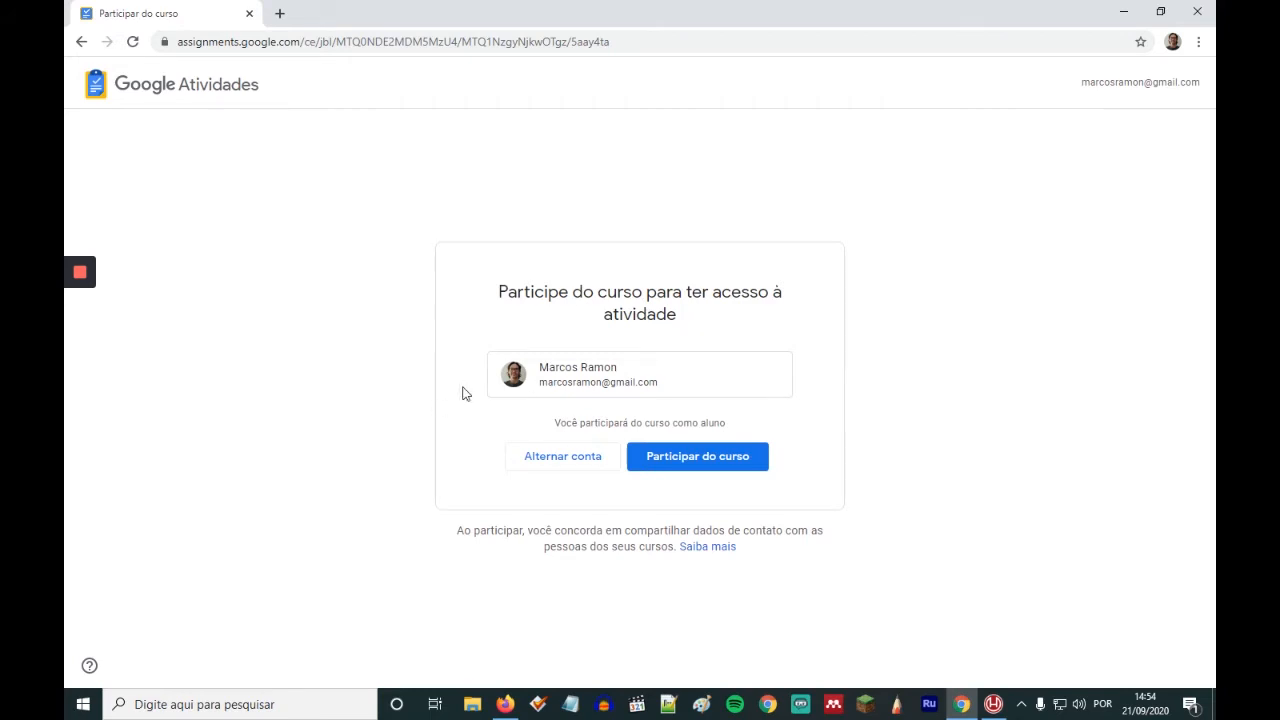
click(684, 468)
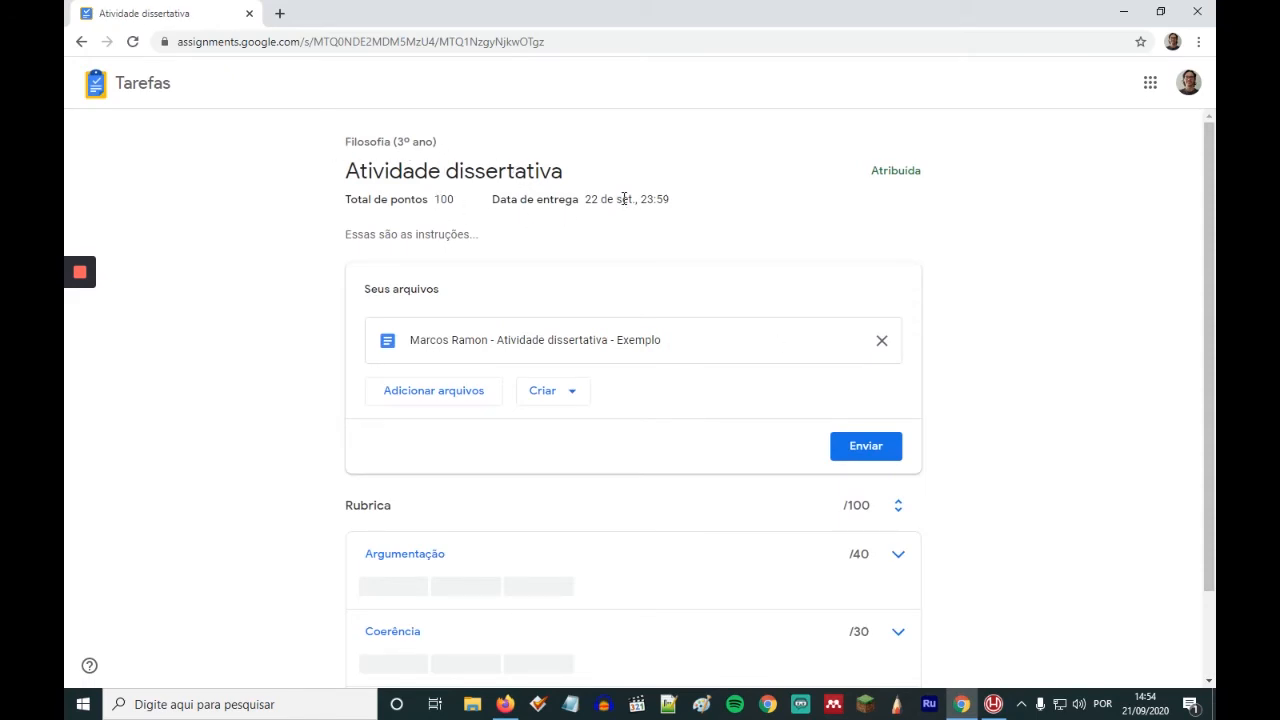
- Examine the student view's instructions, rubric criteria and Google Drive file picker, leaving the submission's files as they are
drag(496, 236, 349, 232)
click(515, 232)
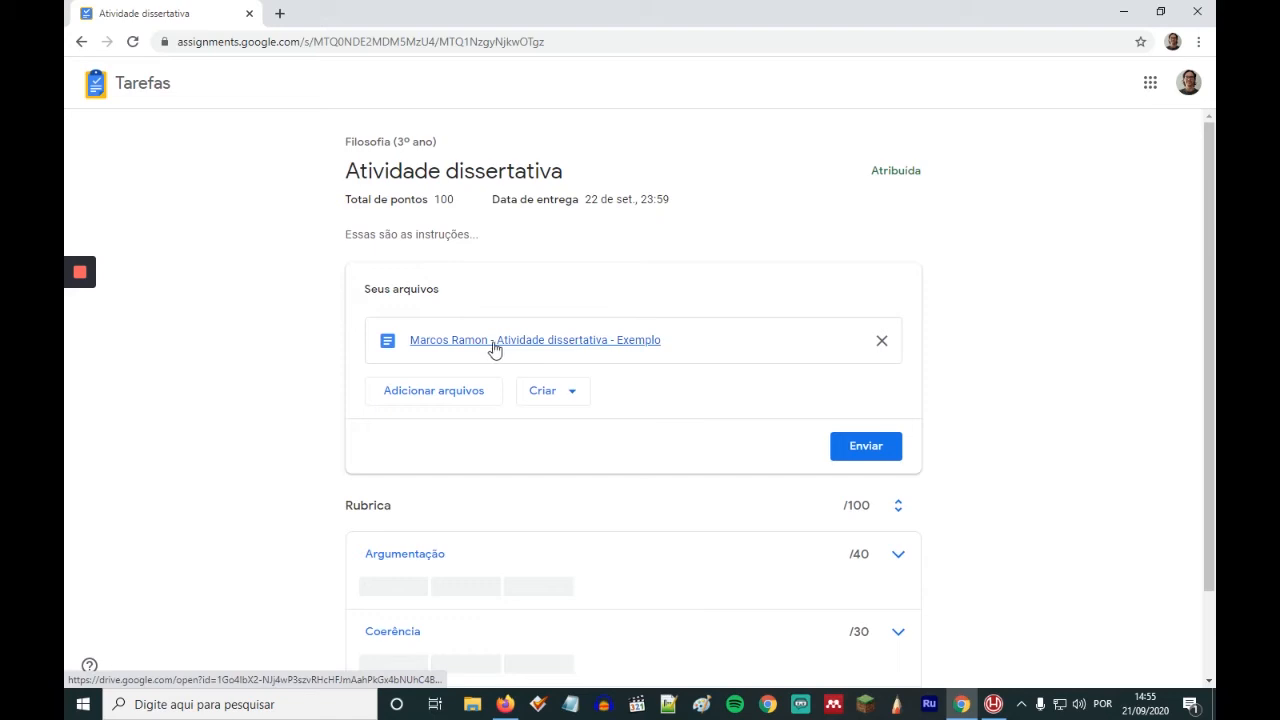
scroll(291, 451, down, 1)
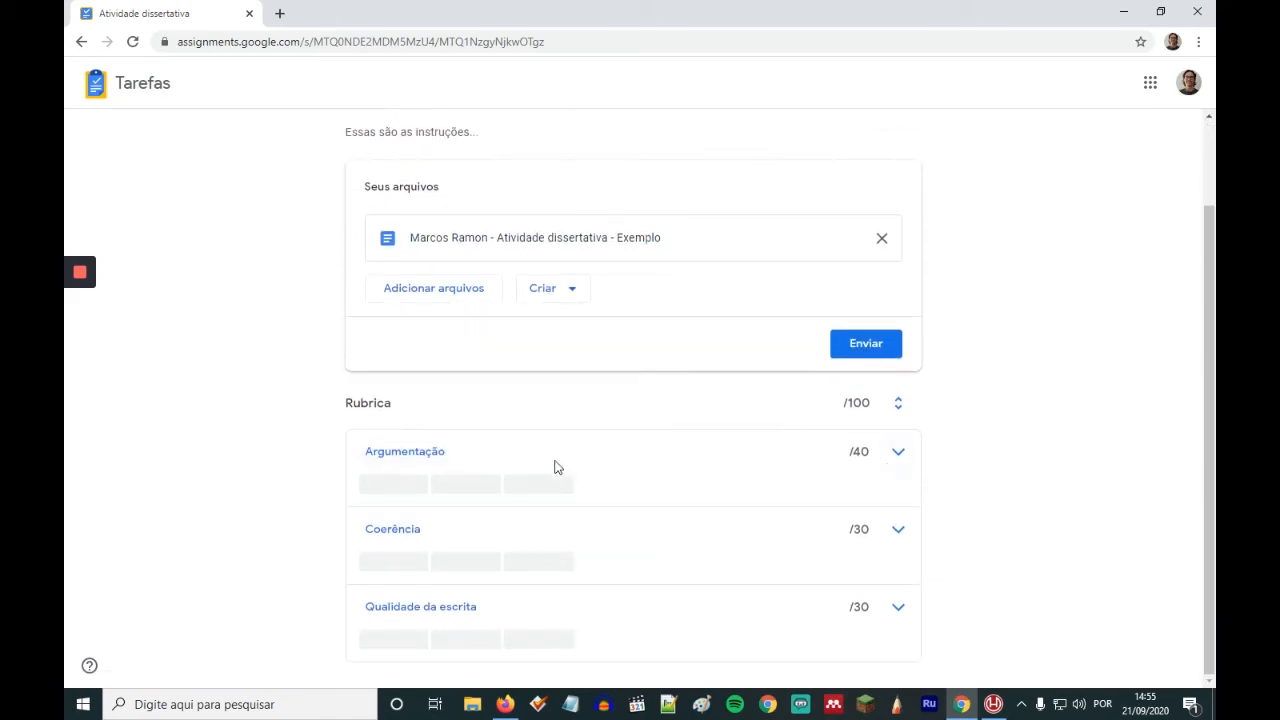
click(901, 455)
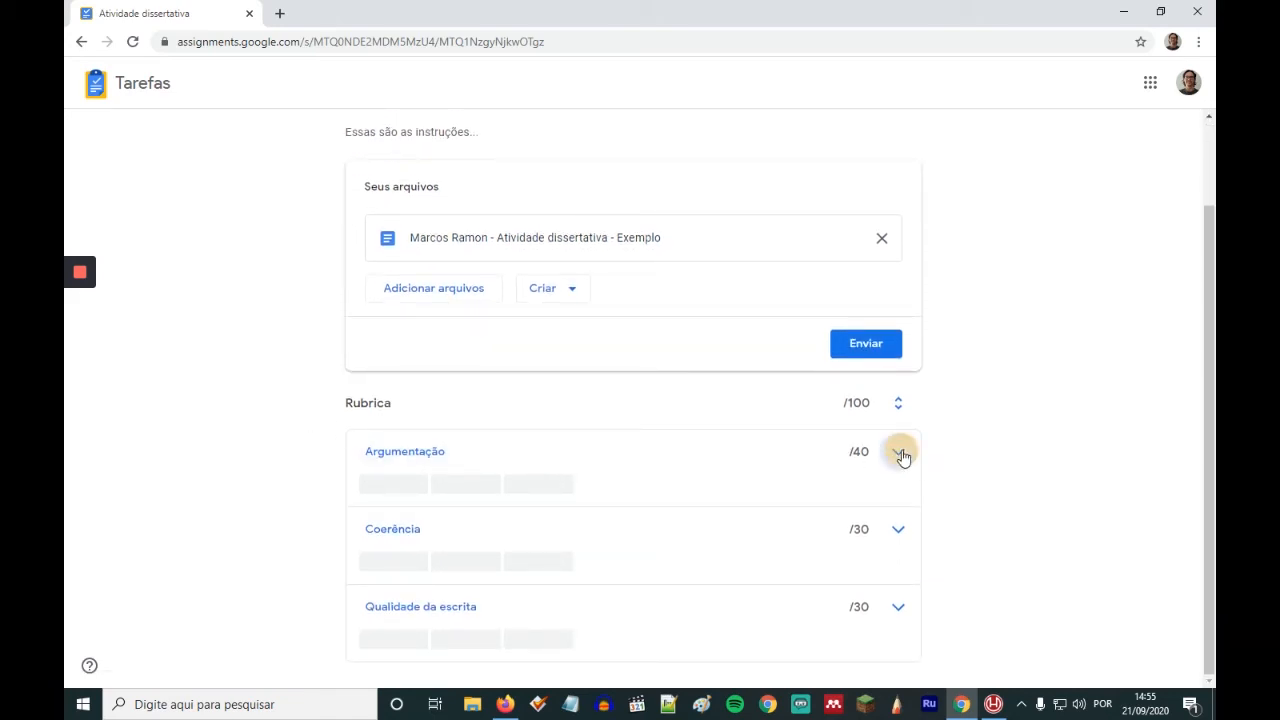
click(899, 455)
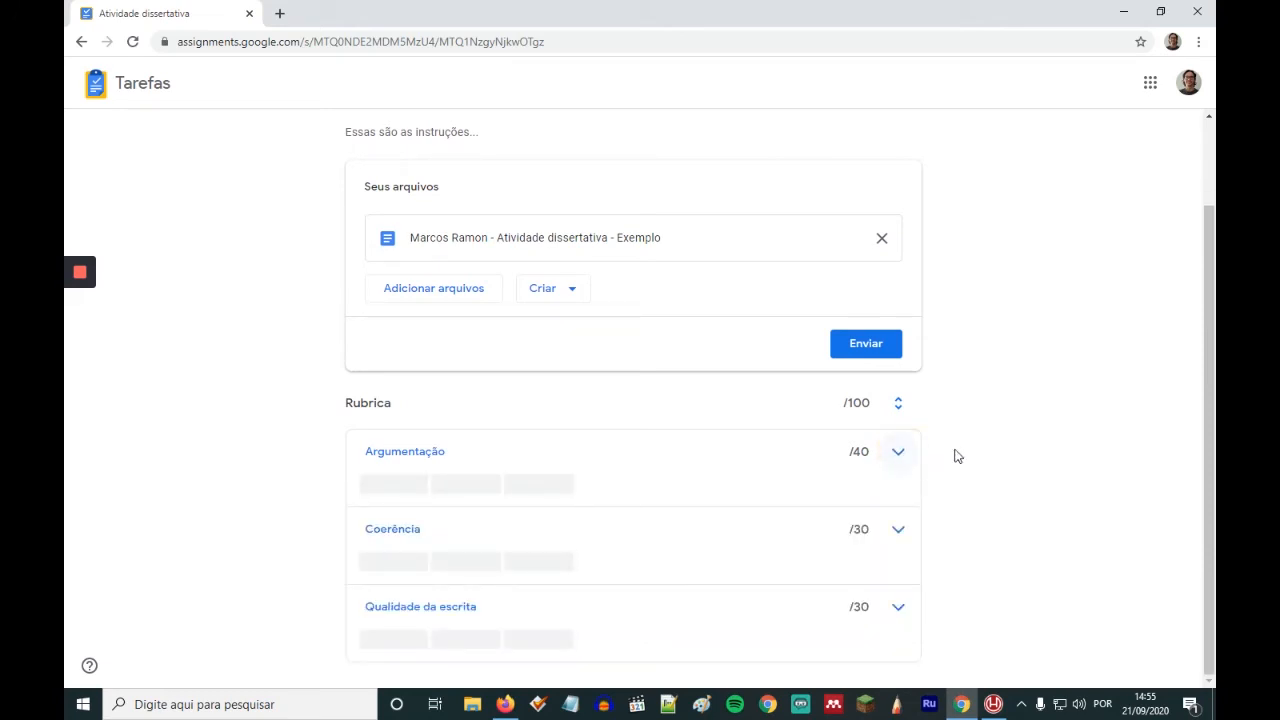
scroll(975, 447, up, 1)
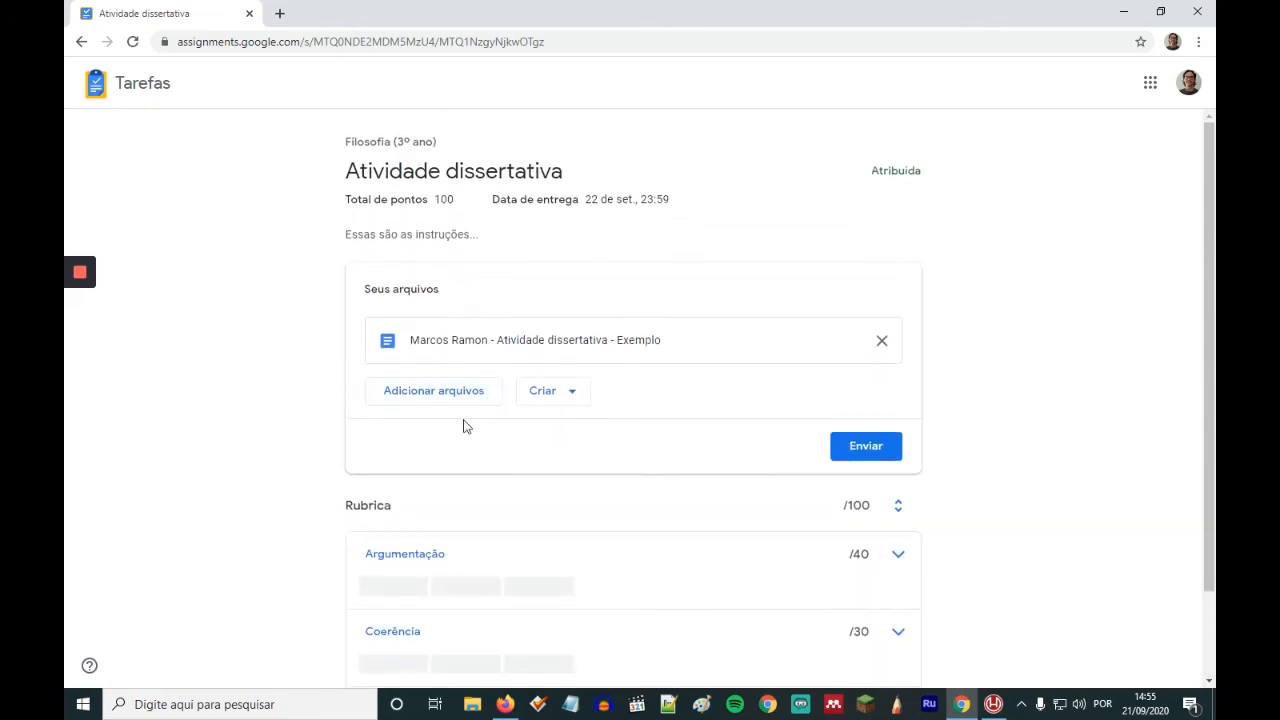
click(469, 398)
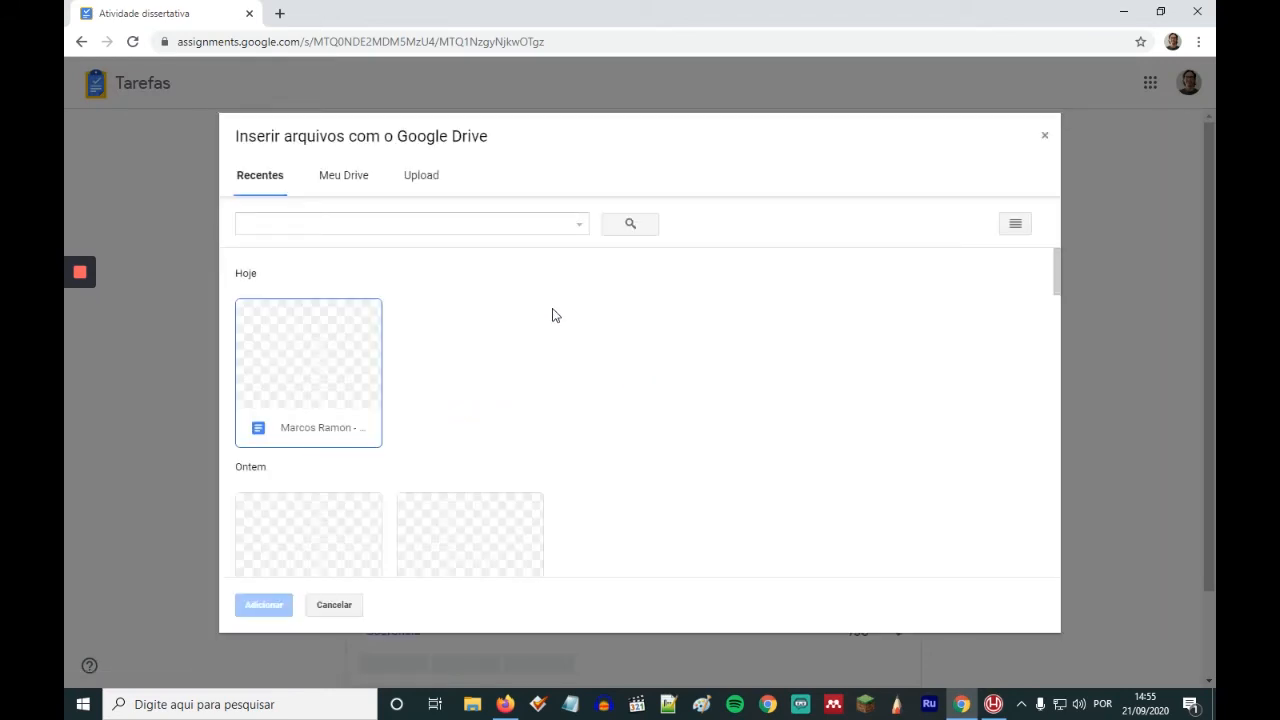
click(1044, 135)
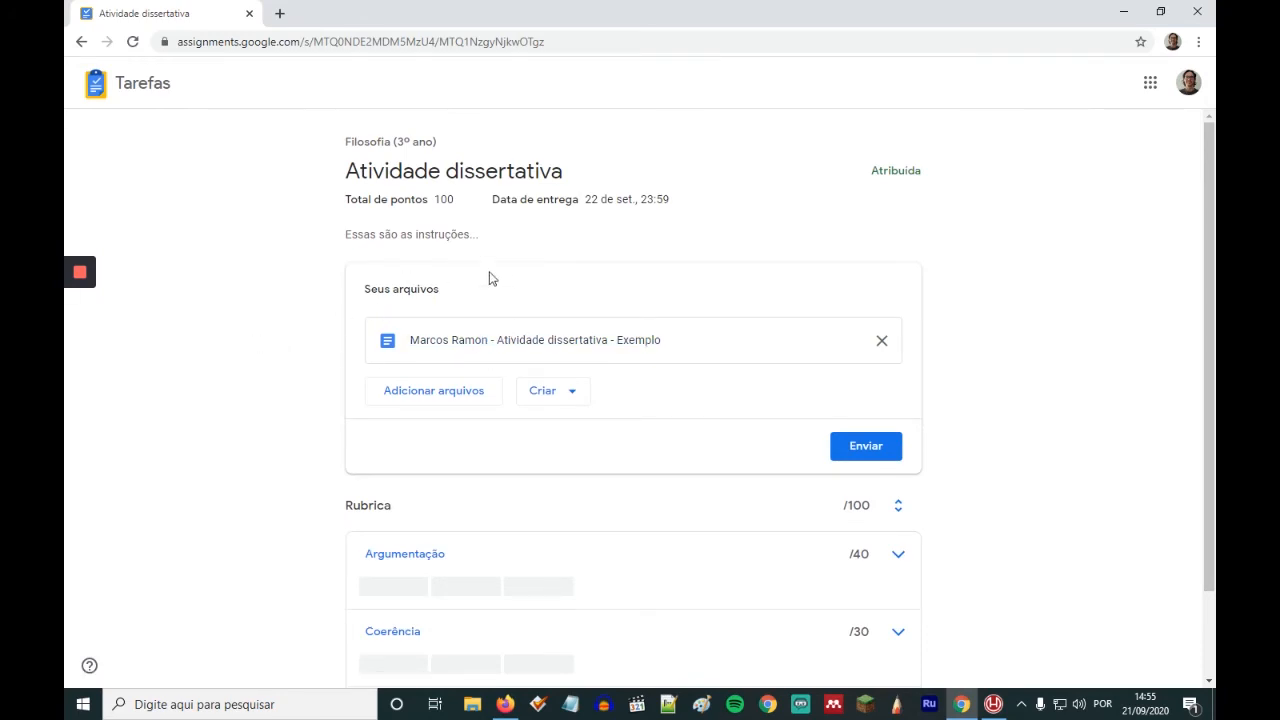
- Open the student's copy of the attached document and enter "Esse é o meu título" after the "Título:" label
click(474, 342)
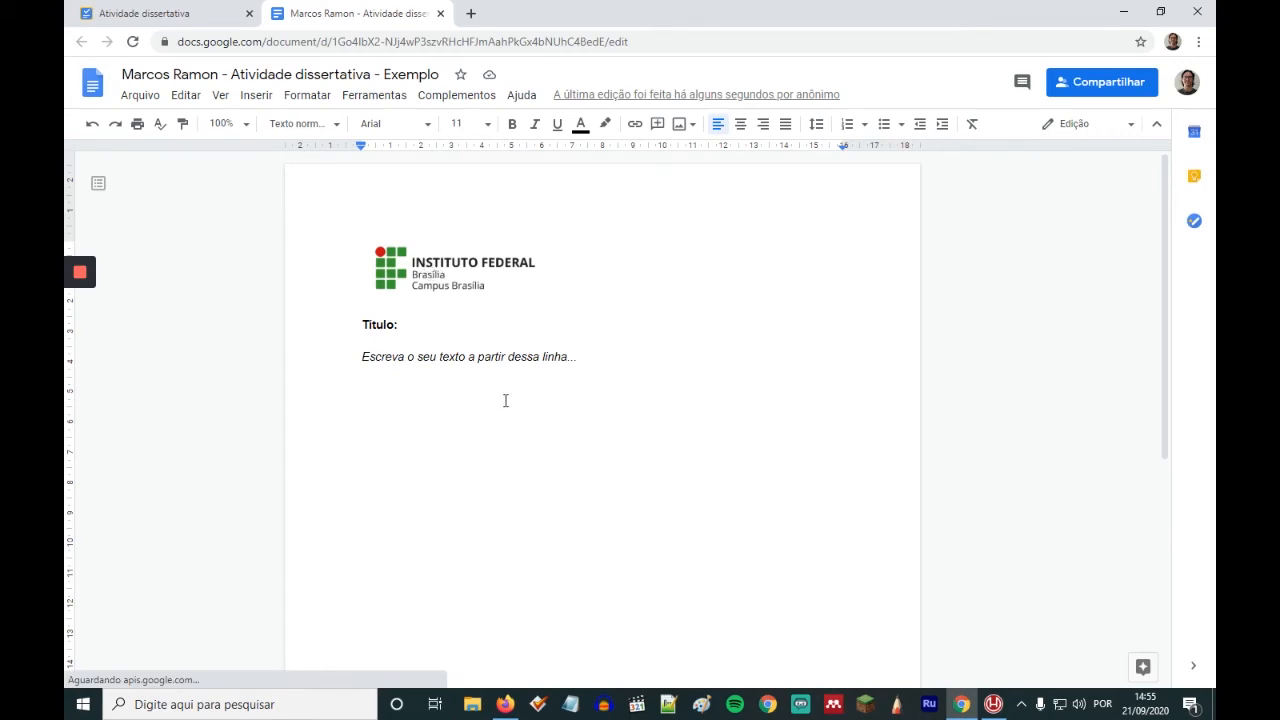
click(423, 324)
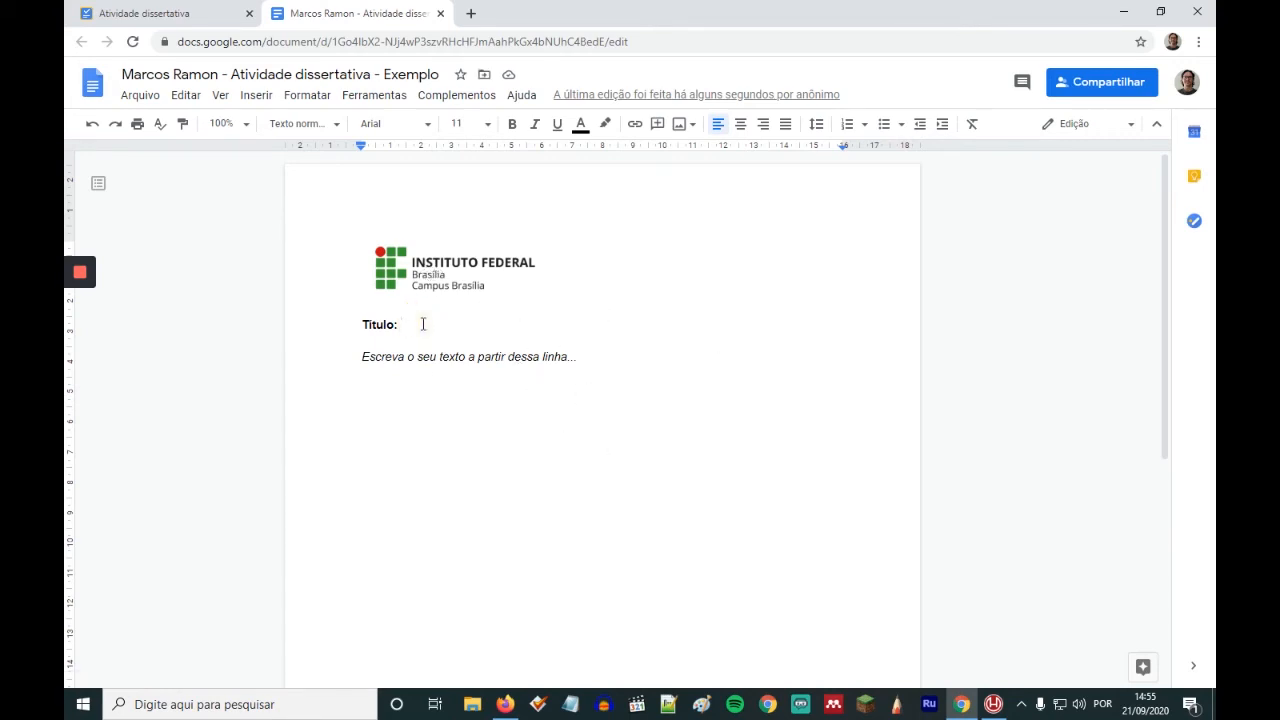
text(Esse é o meu título)
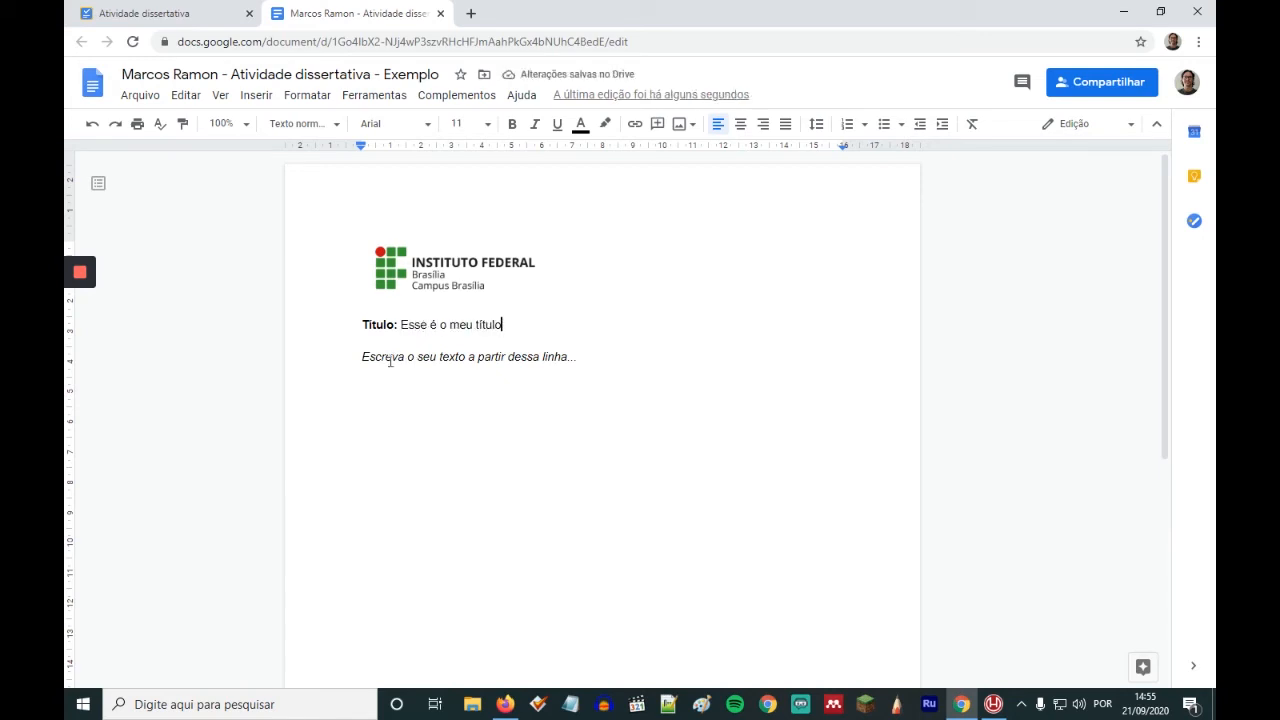
- Replace the italic placeholder line below the title with the non-italic text "Esse é o meu texto..."
drag(600, 360, 328, 360)
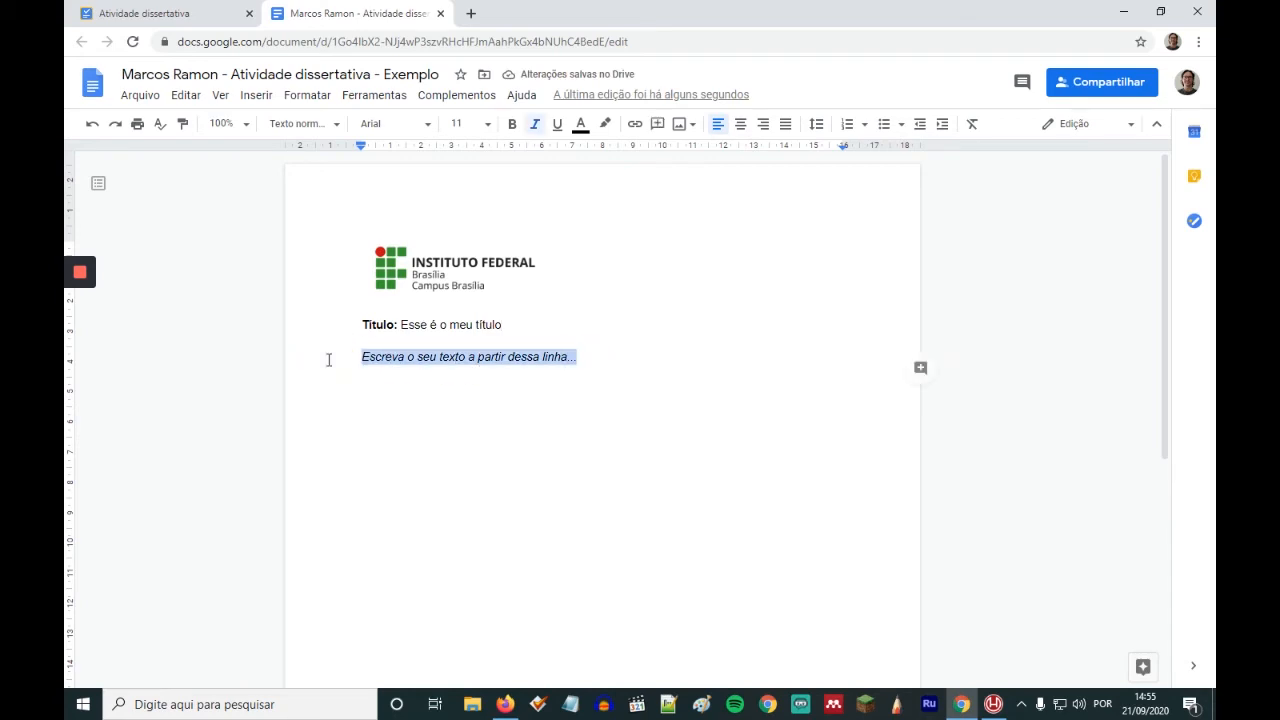
key(BackSpace)
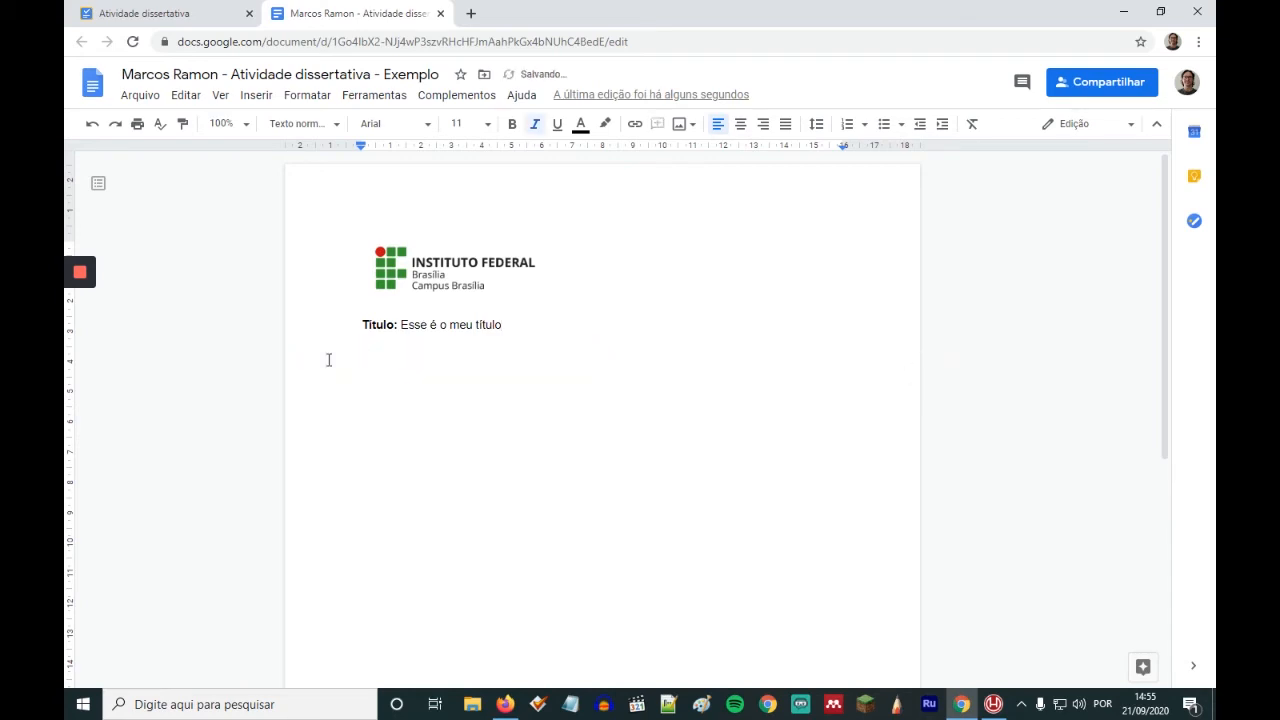
key(ctrl+i)
text(Esse é o meu)
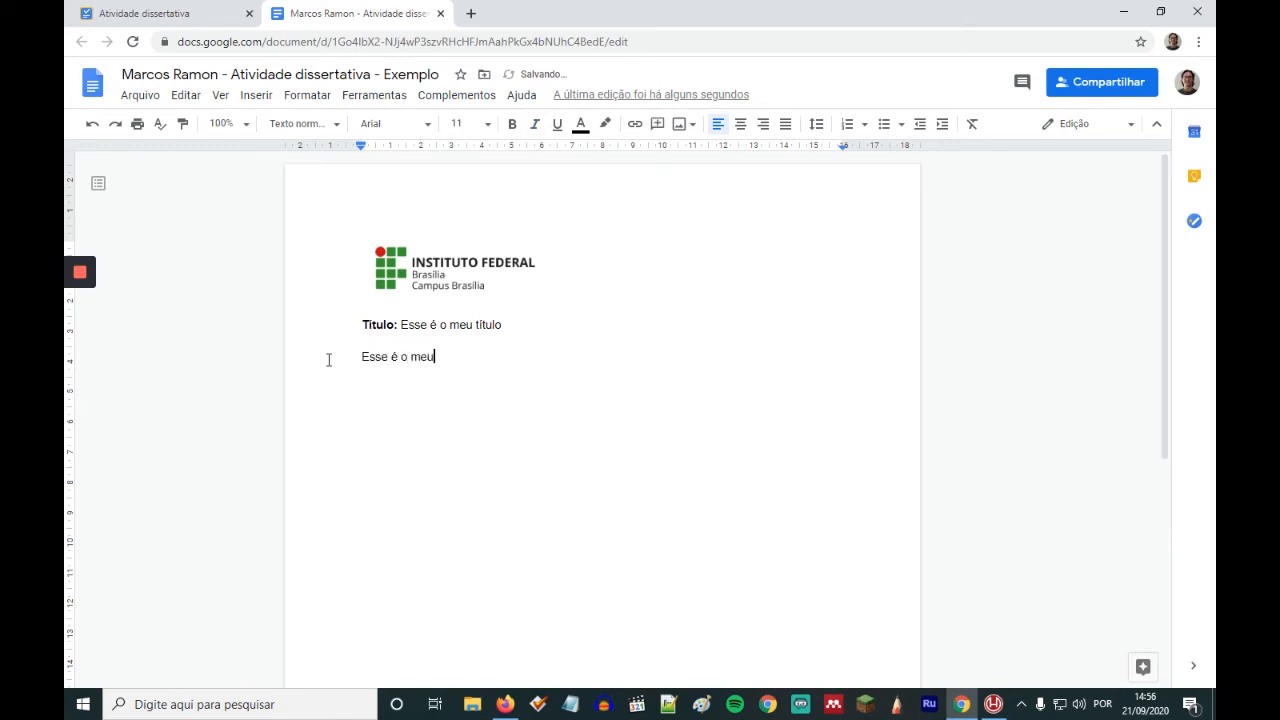
text( texto...)
- Add a comment to the body text reading "Estou com uma dúvida" with a mention of the teacher's e-mail
drag(480, 357, 350, 358)
click(916, 371)
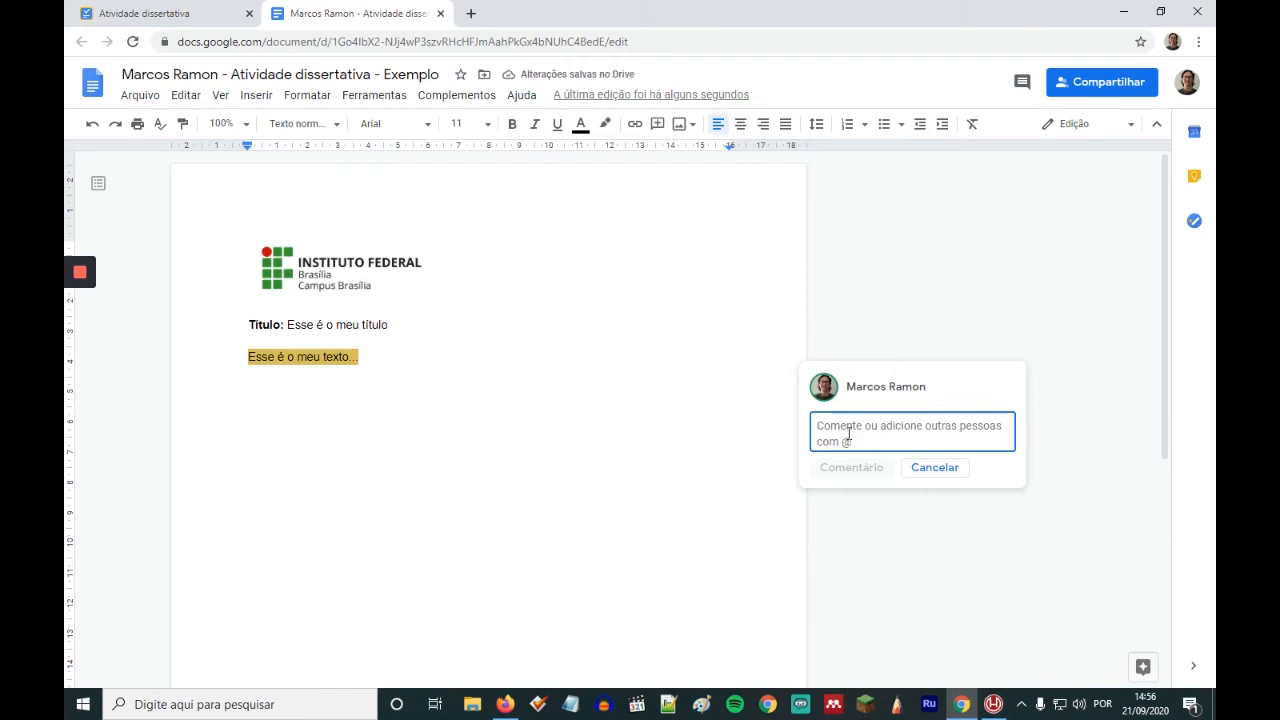
text(Esdto)
key(BackSpace)
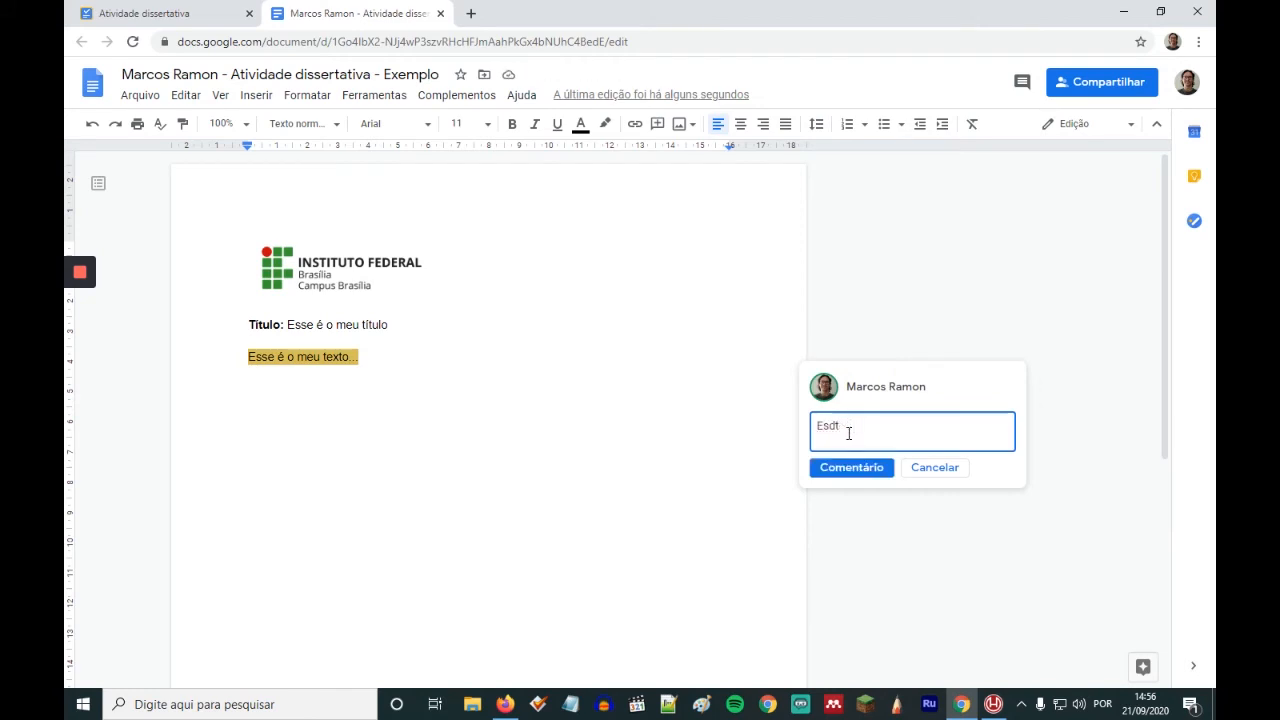
text(tou com uma dúvida @marcos.f)
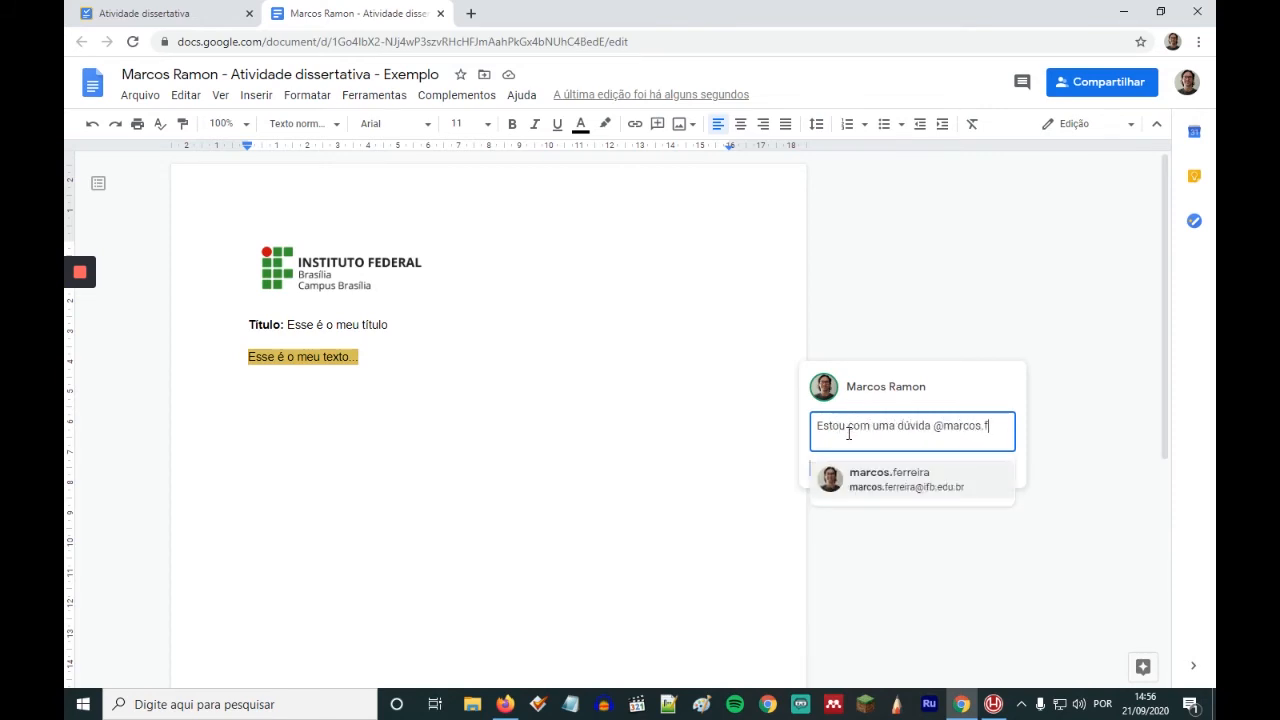
text(erre)
click(886, 484)
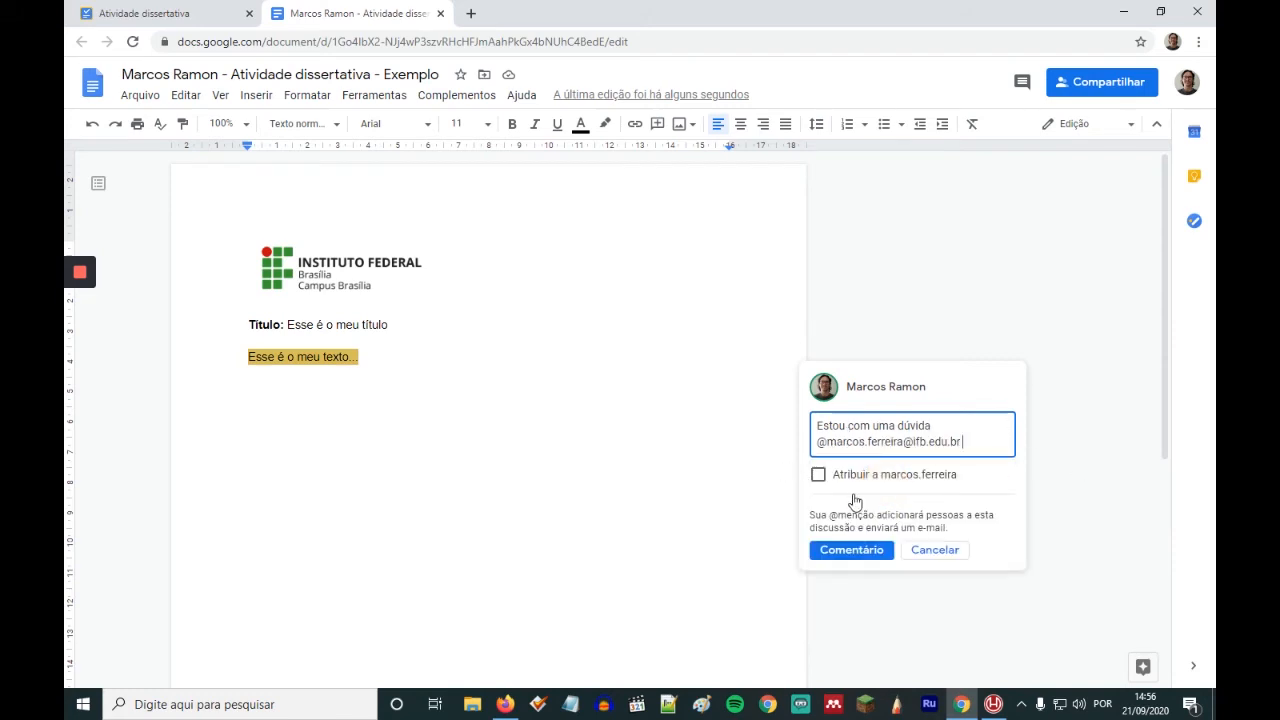
click(851, 551)
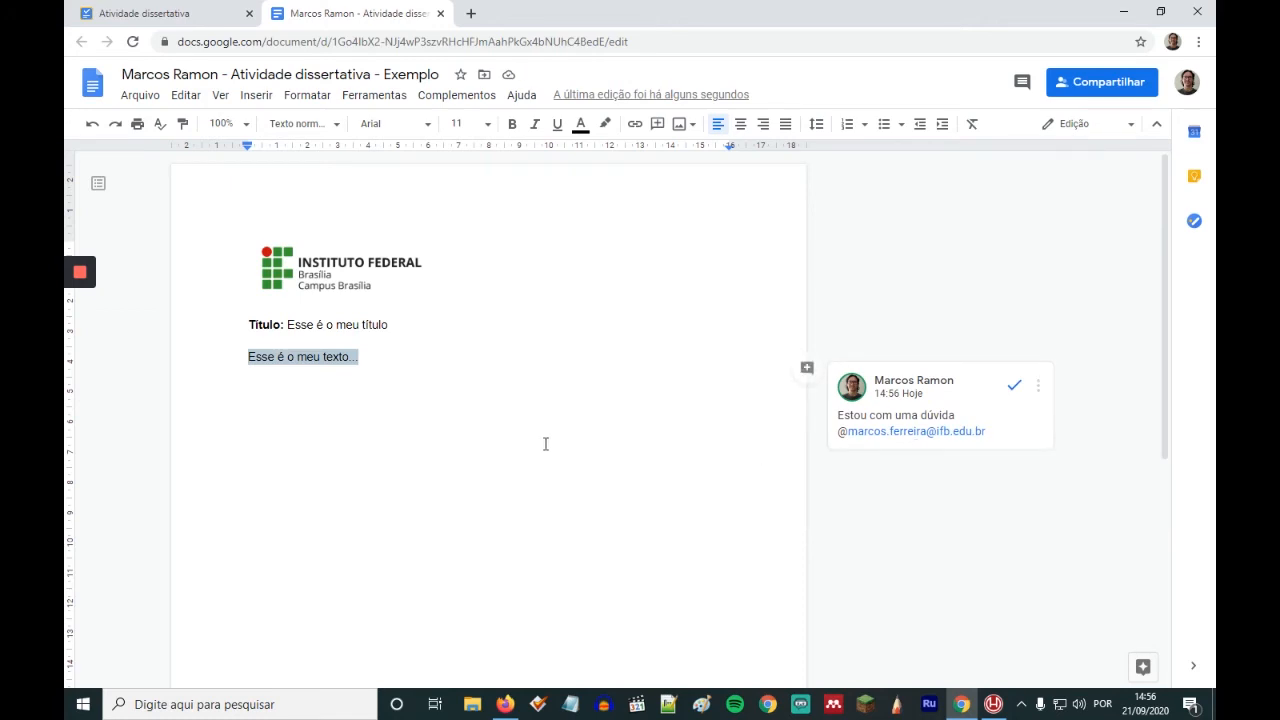
- Resolve the comment on the body text and close the document to return to the assignment page
click(1014, 385)
click(418, 400)
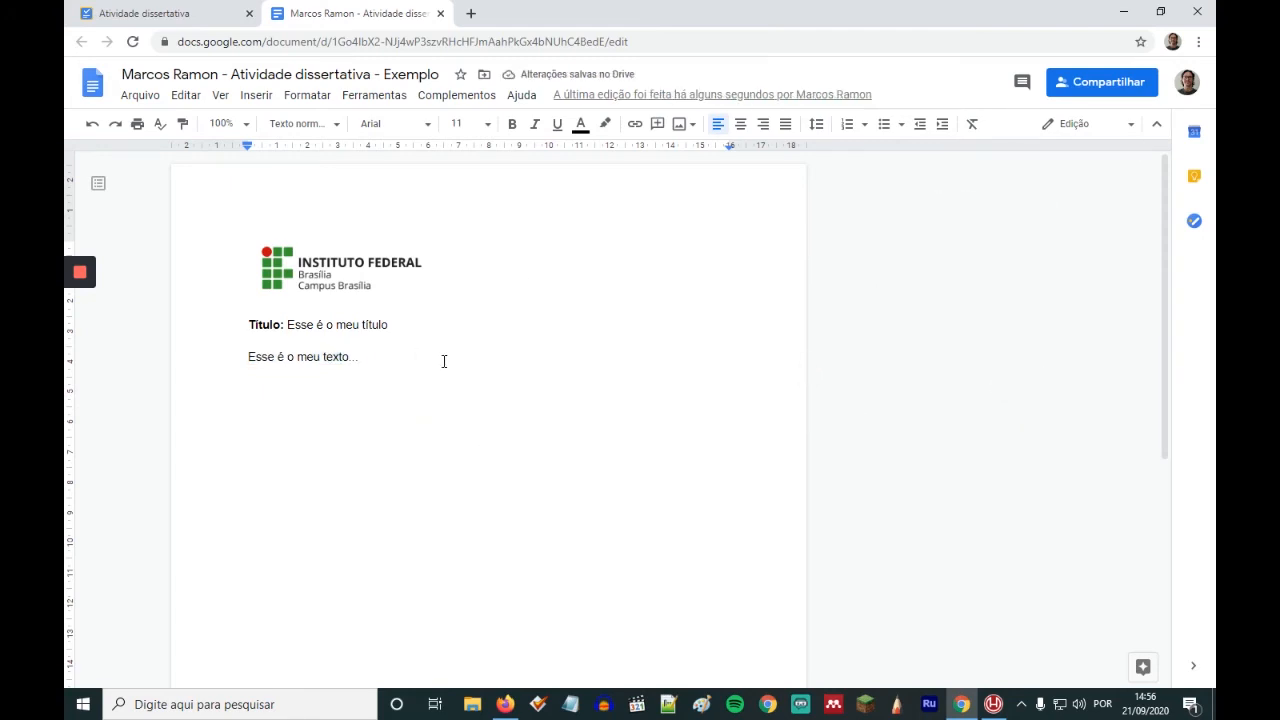
click(441, 14)
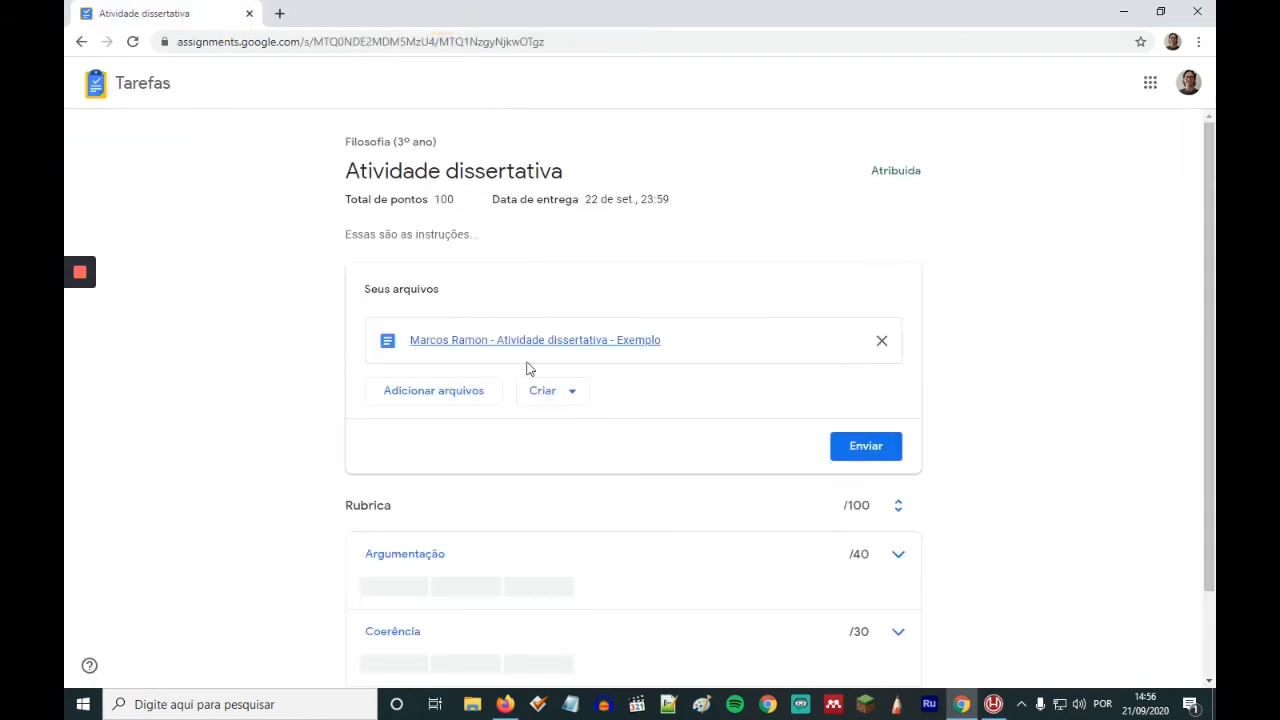
- Reopen the attached document to check its content, close it, and submit the work for "Atividade dissertativa"
click(490, 343)
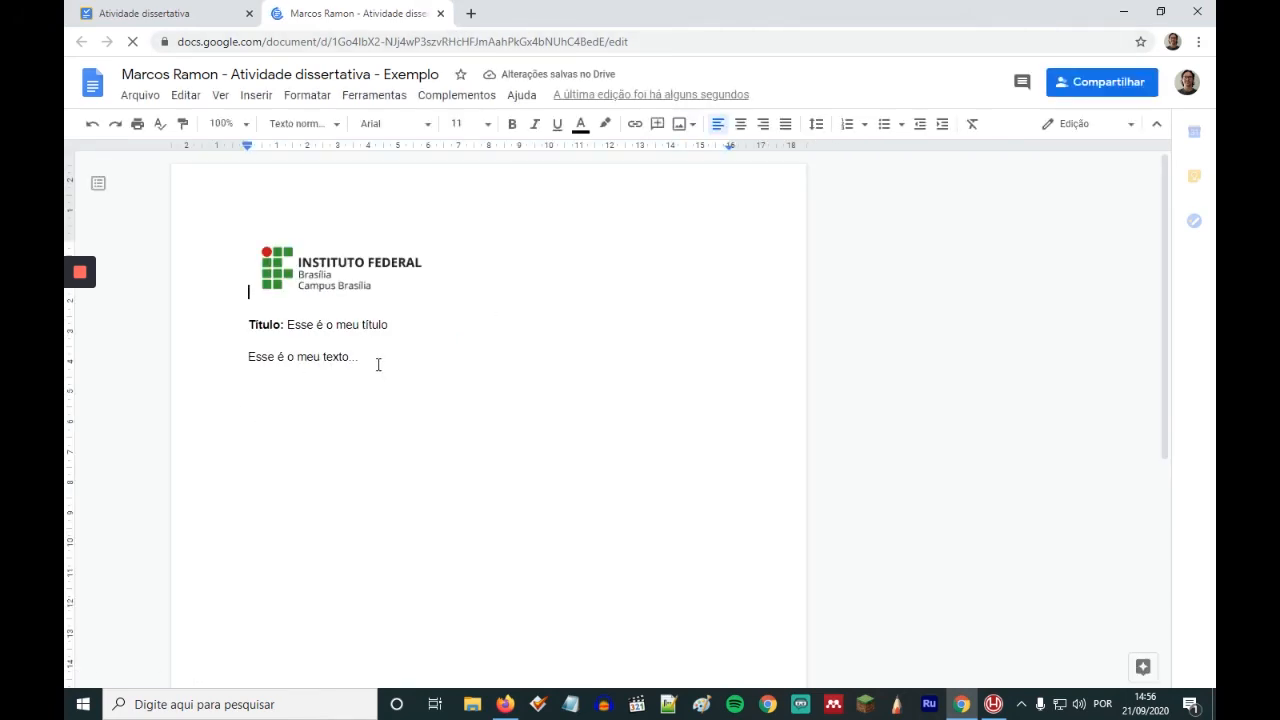
click(441, 14)
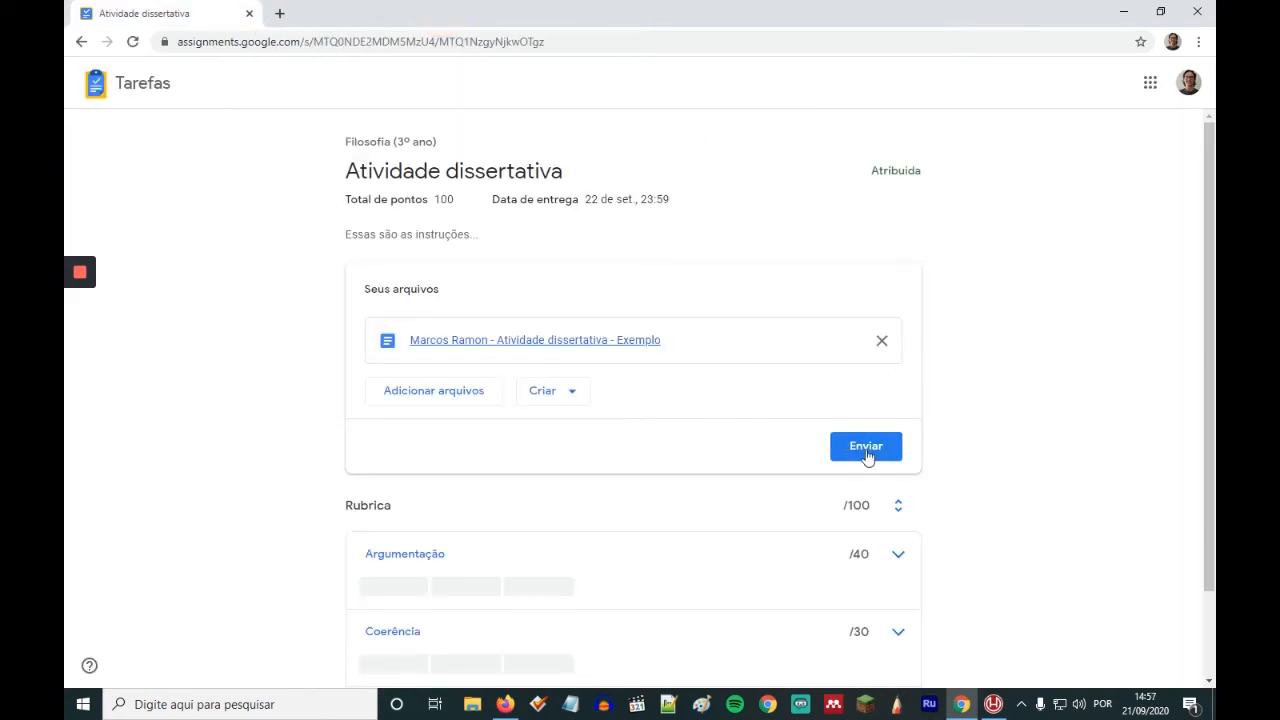
click(866, 449)
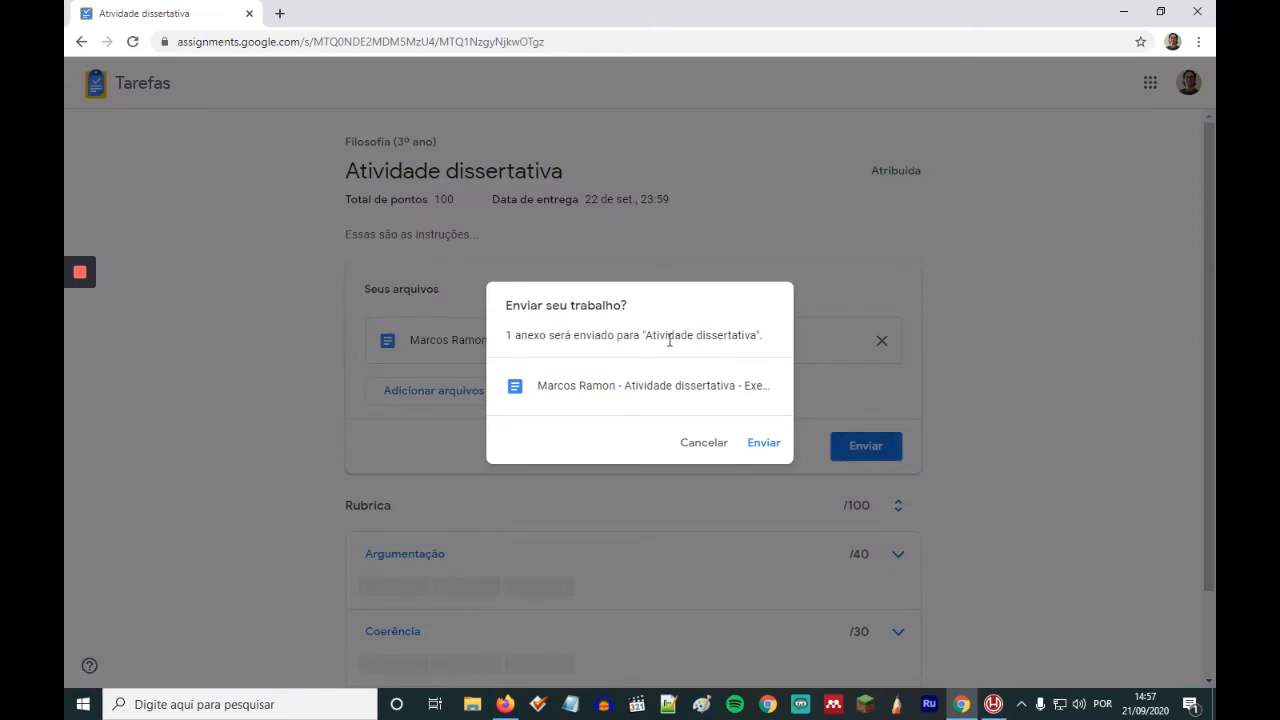
click(770, 443)
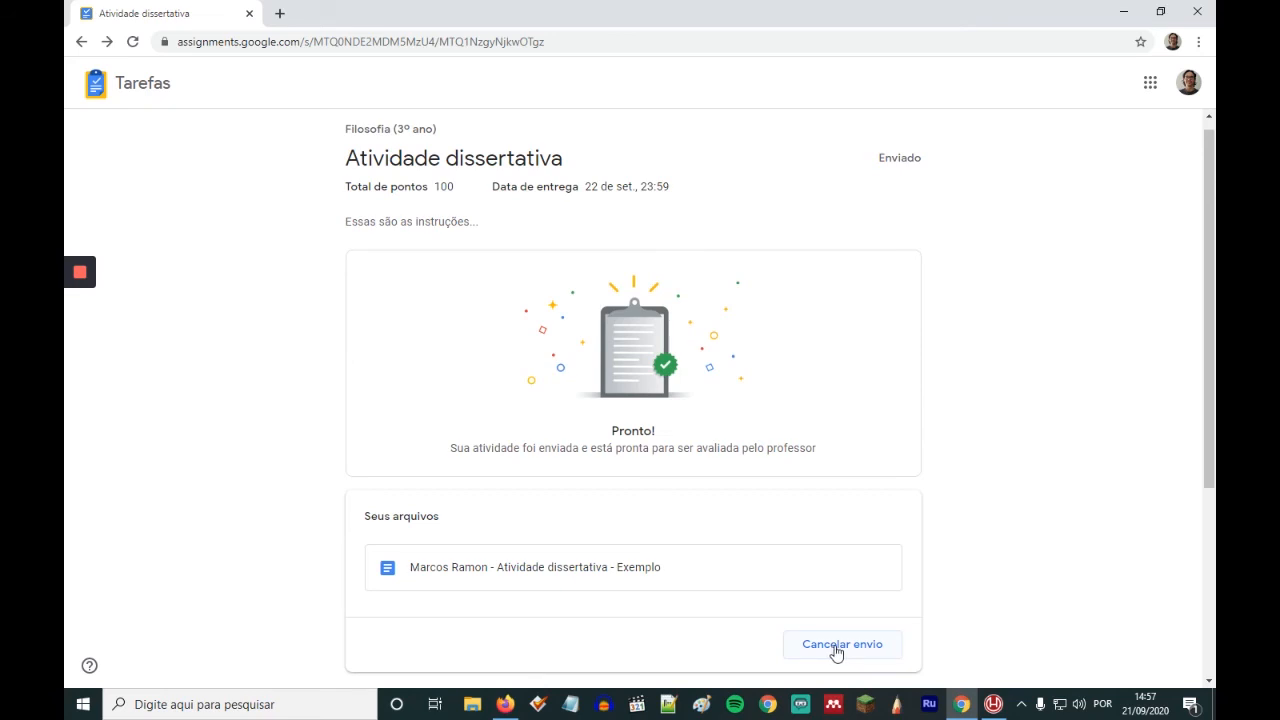
- Switch to the teacher account in Firefox and open the student's submission of "Atividade dissertativa" for grading
click(505, 704)
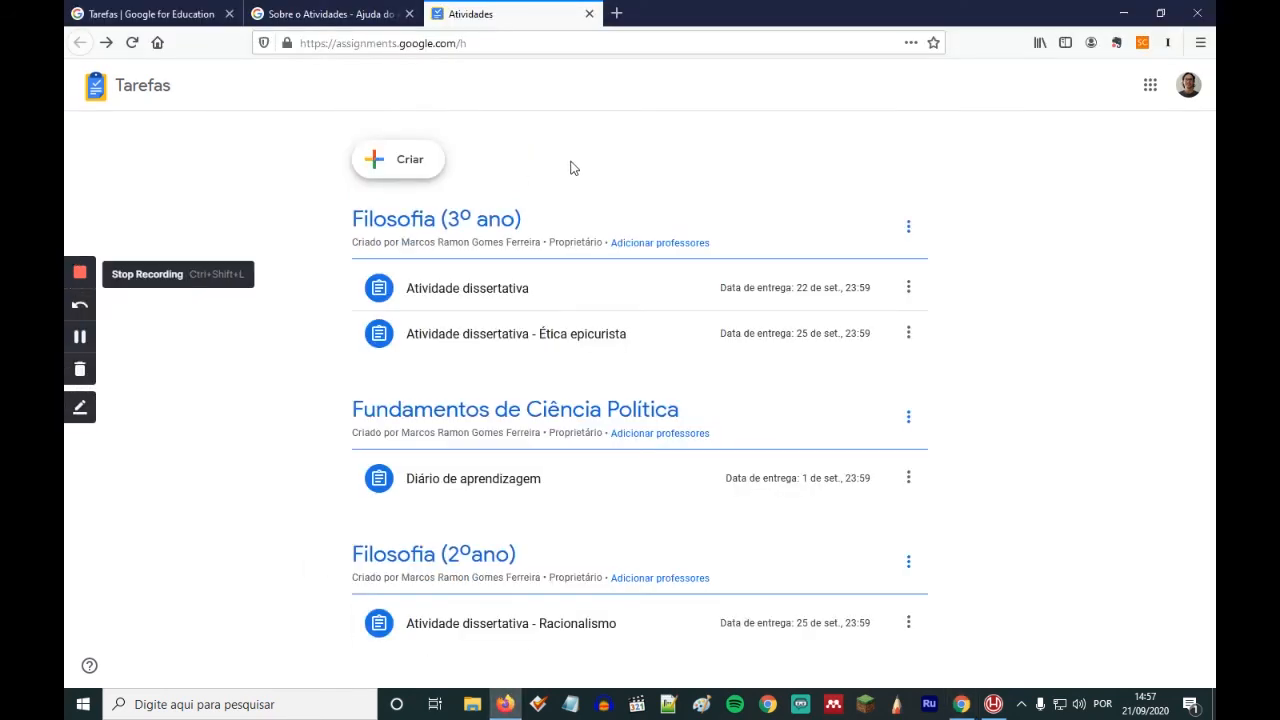
click(549, 295)
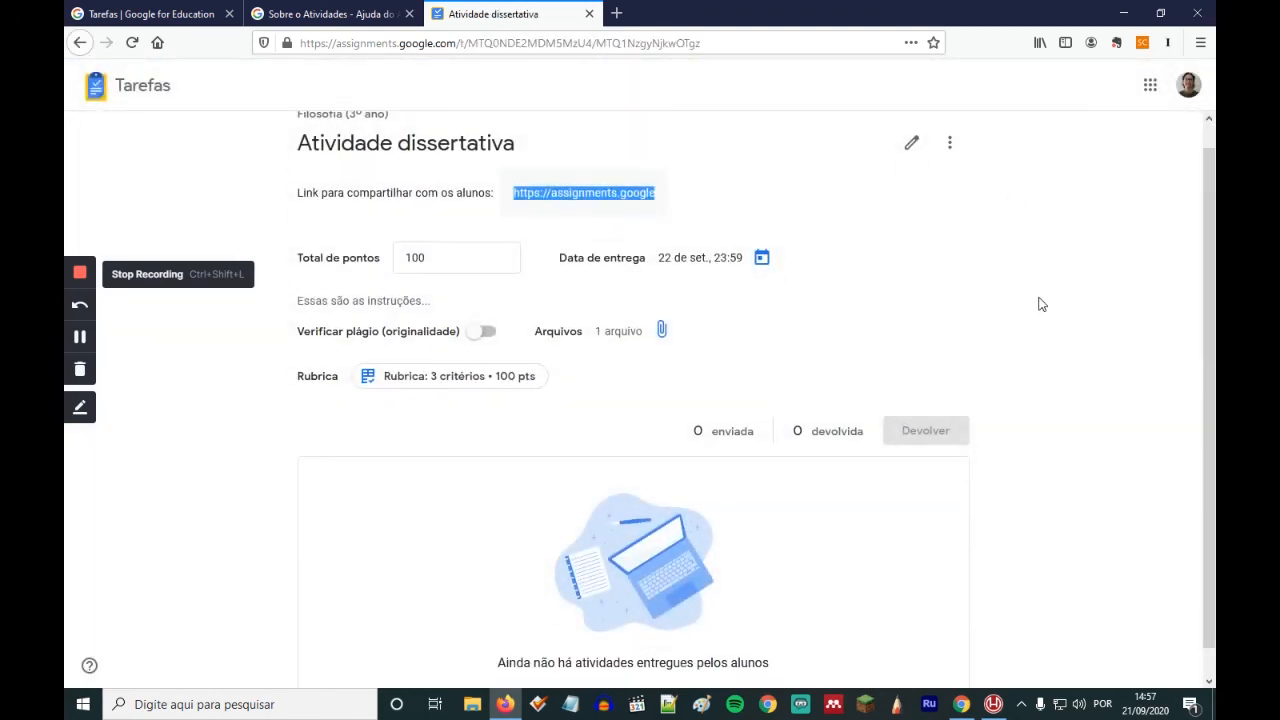
scroll(1038, 304, down, 1)
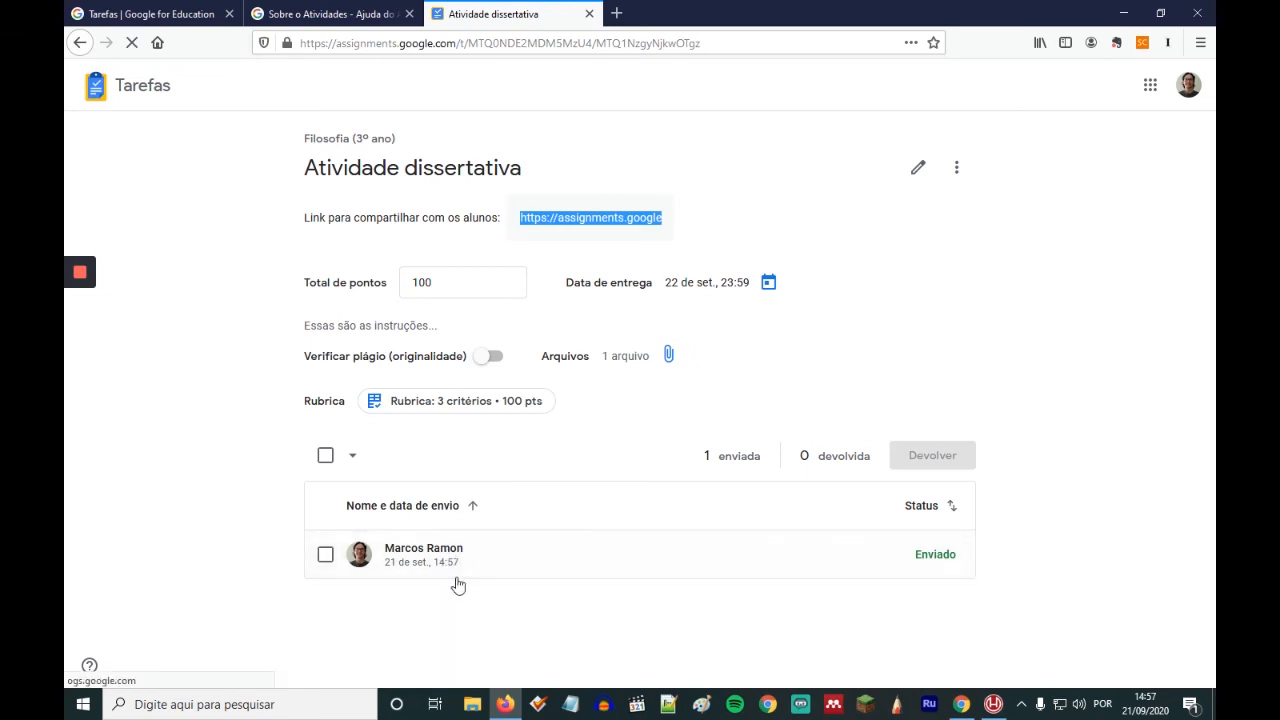
click(440, 558)
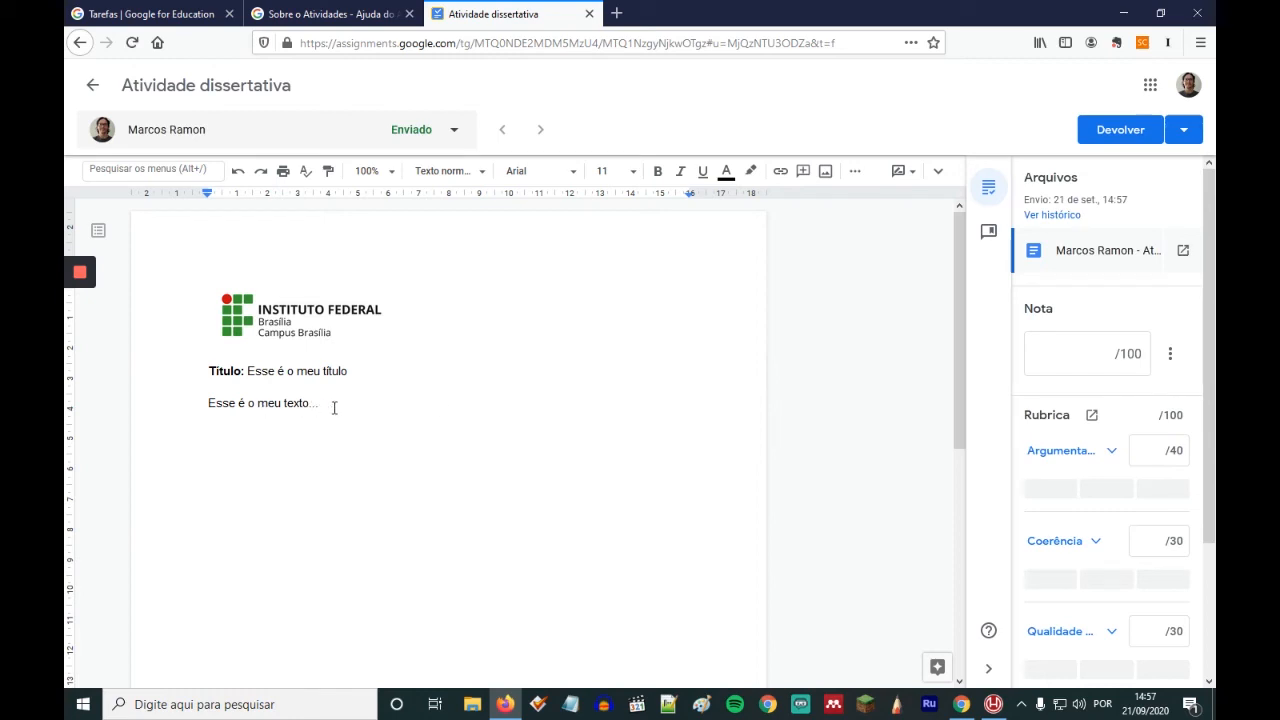
drag(334, 407, 206, 403)
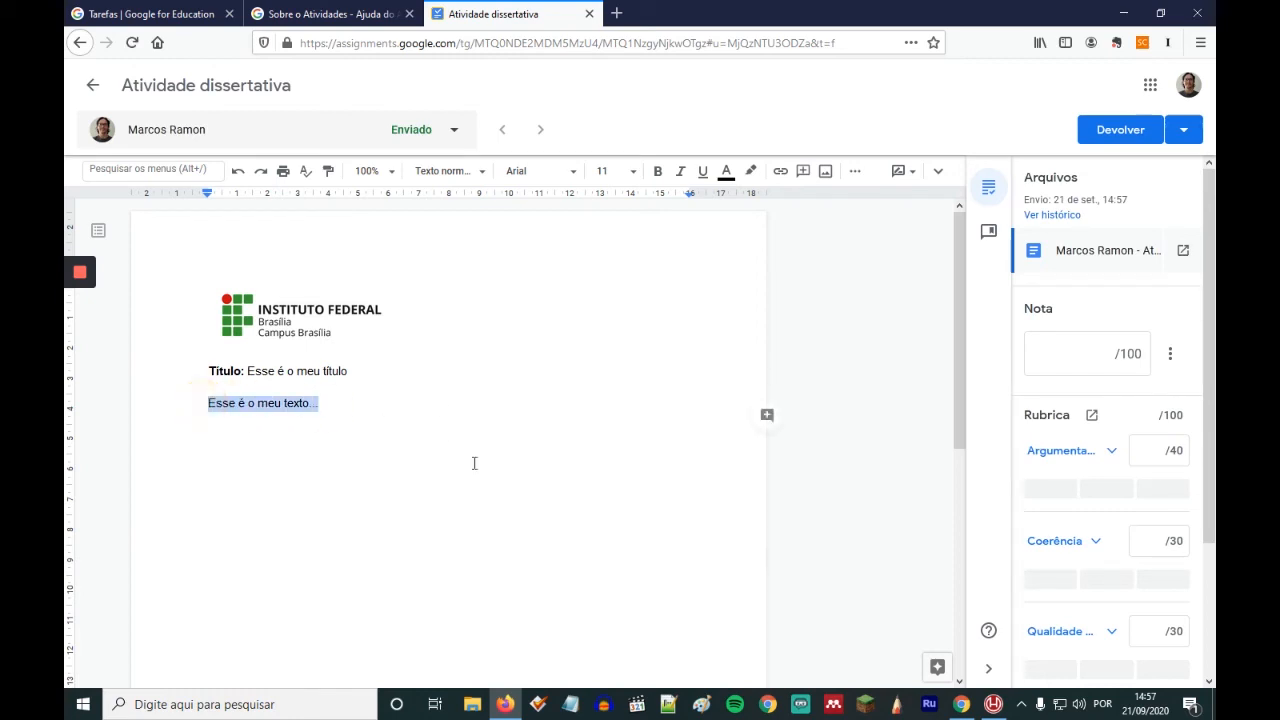
click(767, 415)
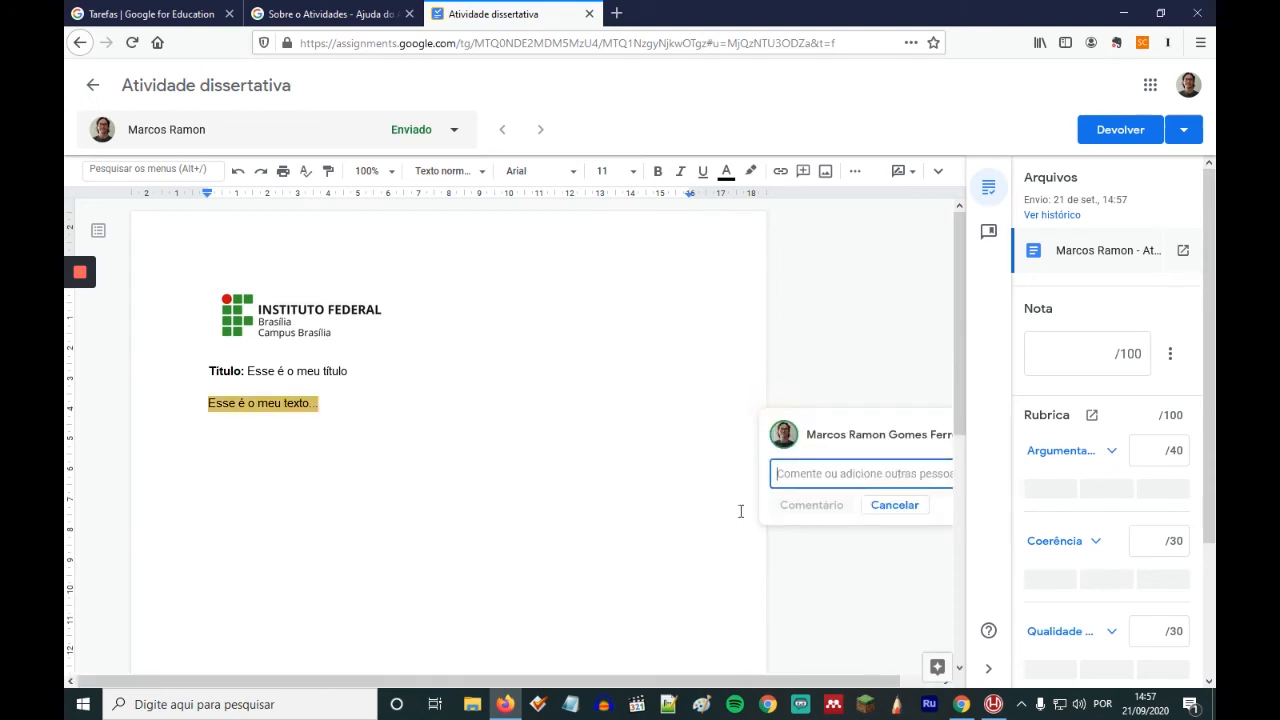
click(900, 505)
click(410, 486)
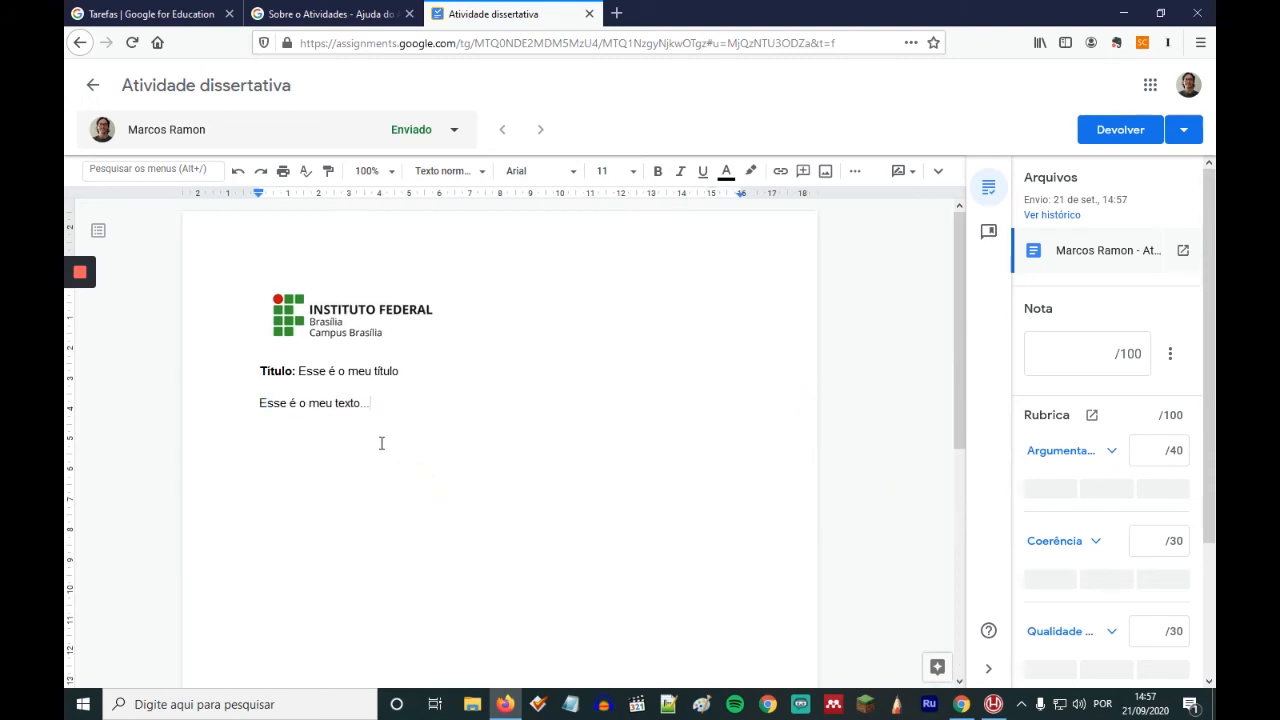
- Score the rubric criteria of the submission with 10 points for Argumentação and 30 points for Coerência
click(1157, 451)
click(1115, 454)
click(1109, 456)
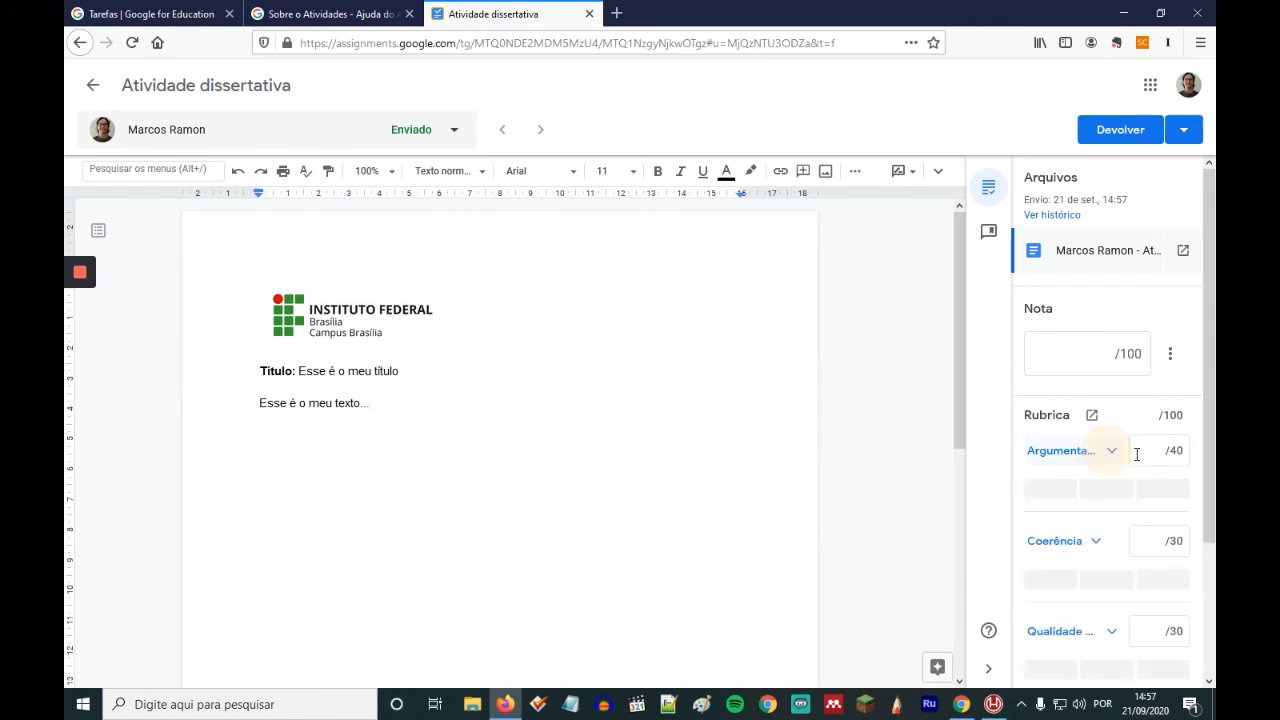
click(1143, 453)
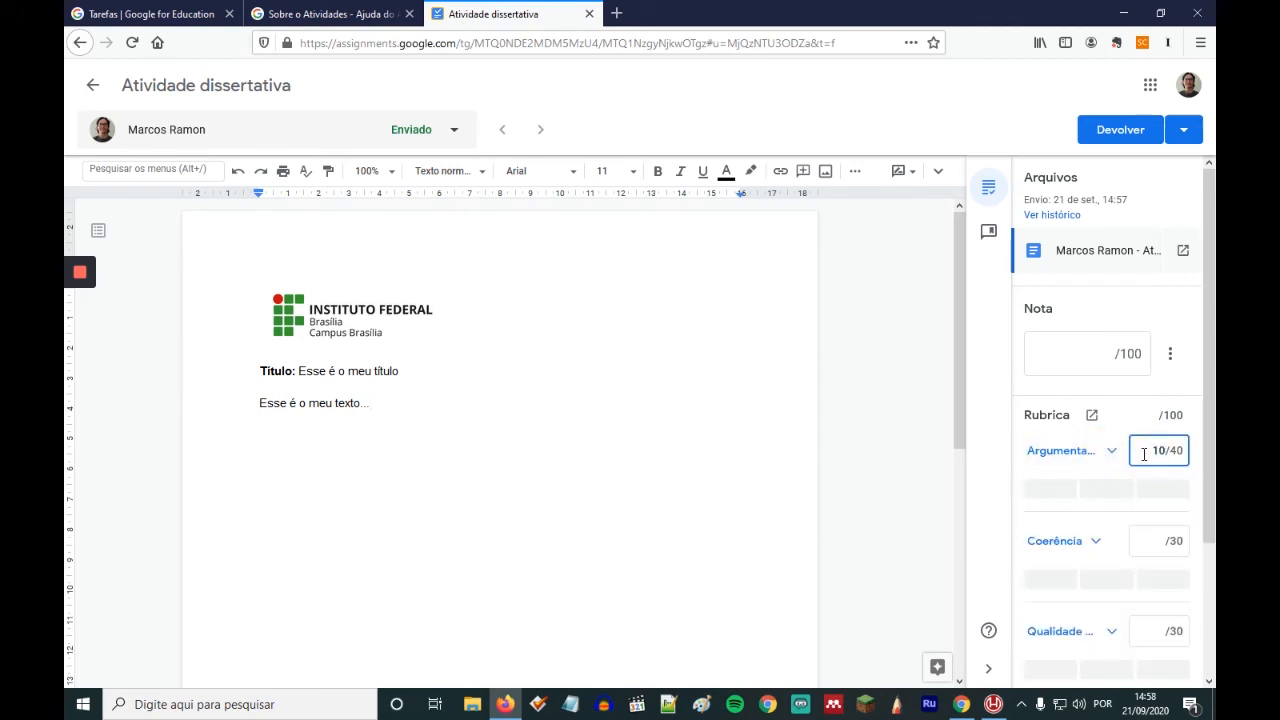
click(1090, 545)
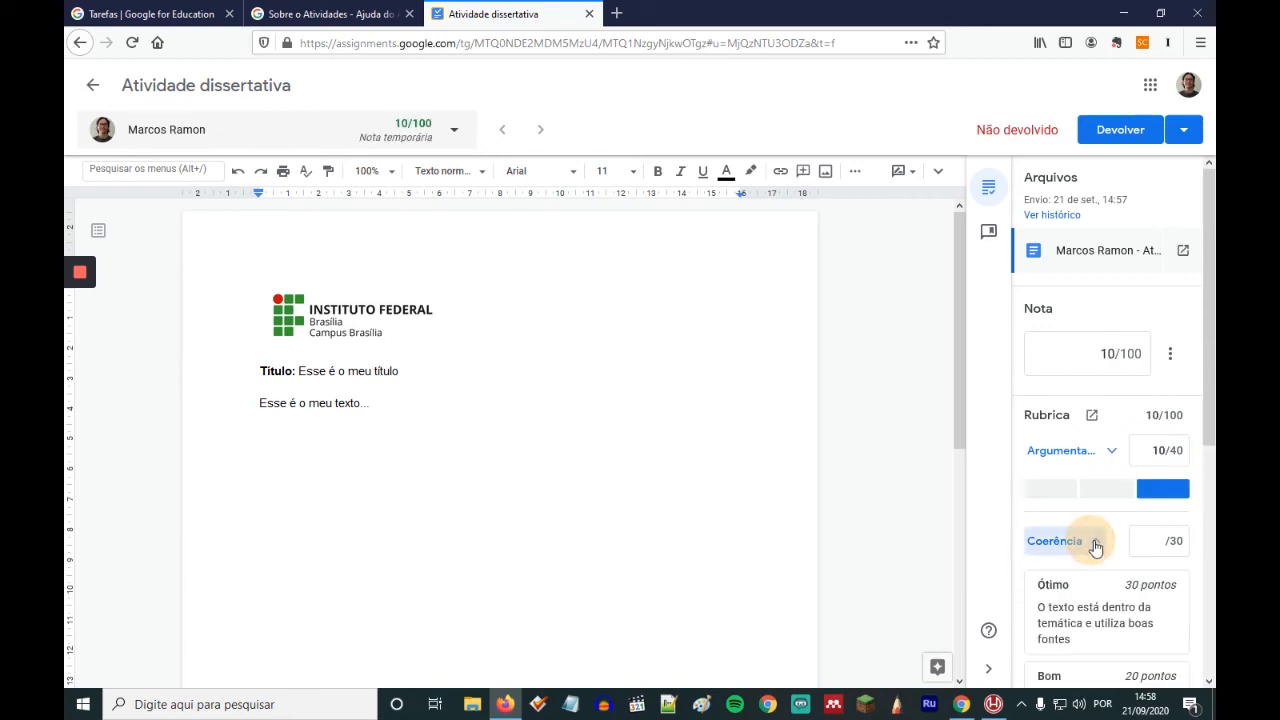
click(1146, 552)
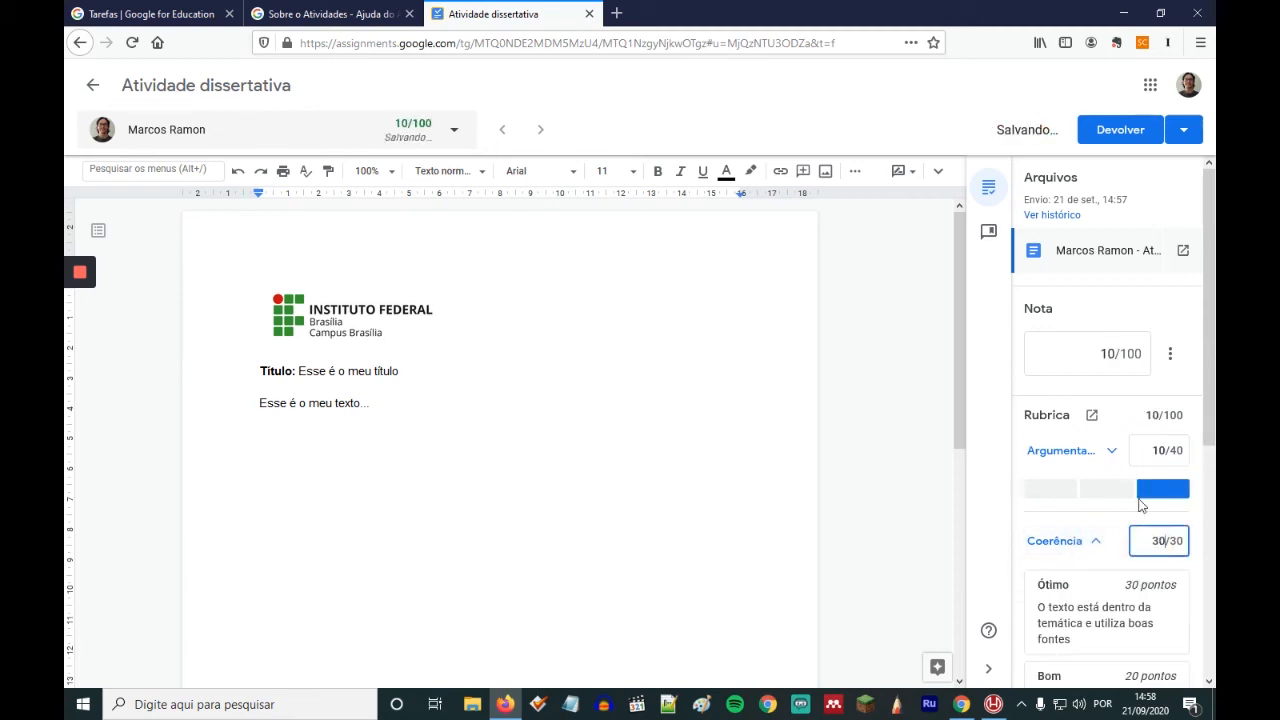
click(1090, 543)
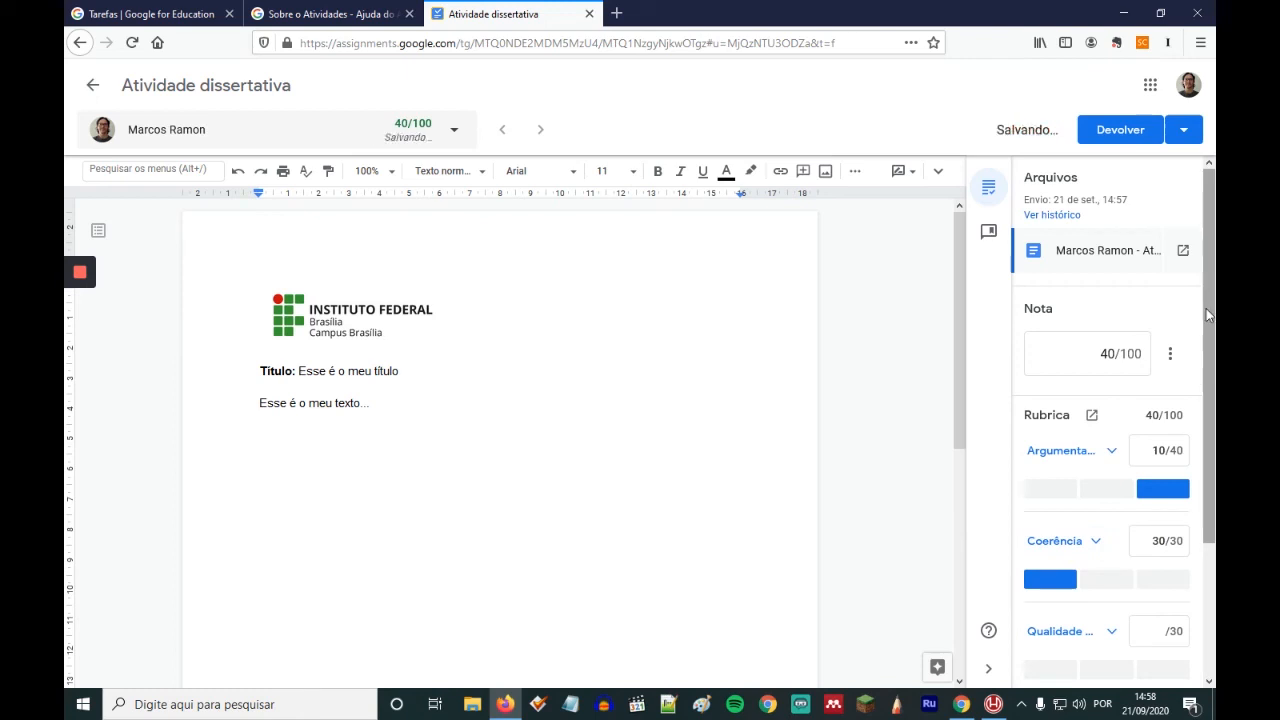
- Score the rubric criterion Qualidade da escrita with 20 points and check its level description
drag(1205, 318, 1206, 444)
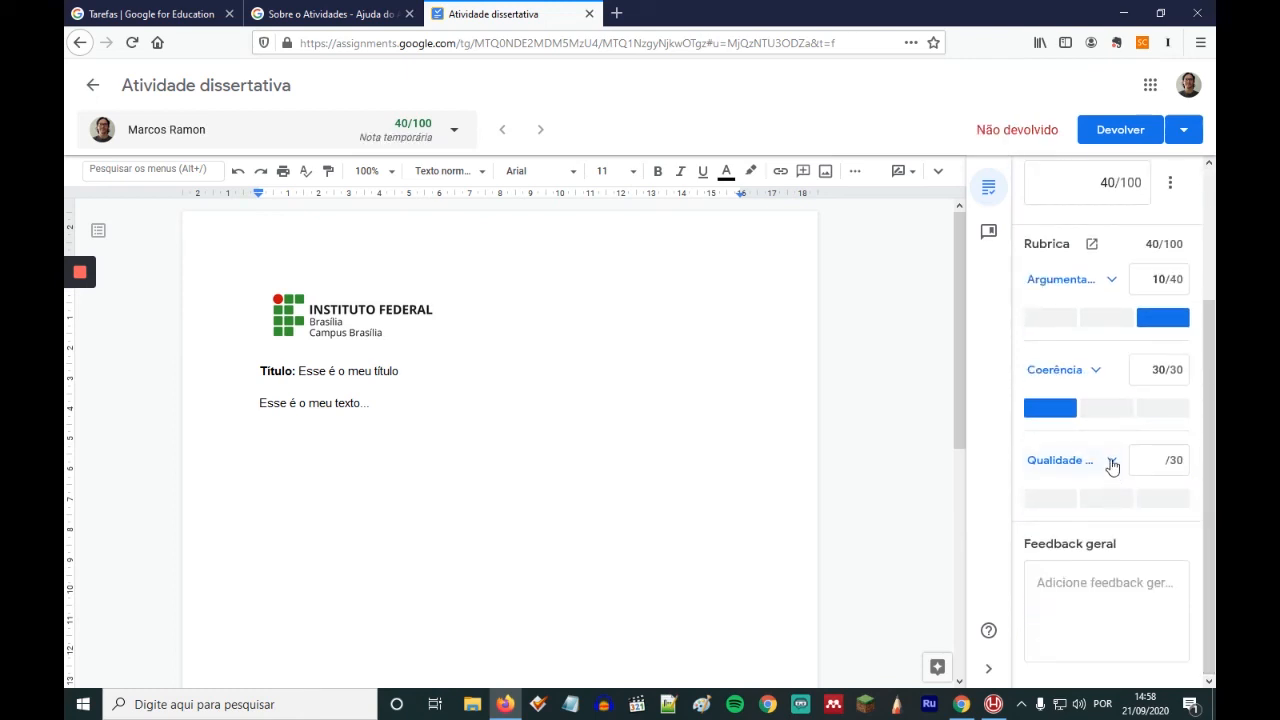
click(1112, 463)
click(1112, 463)
click(1145, 460)
text(20)
click(1111, 462)
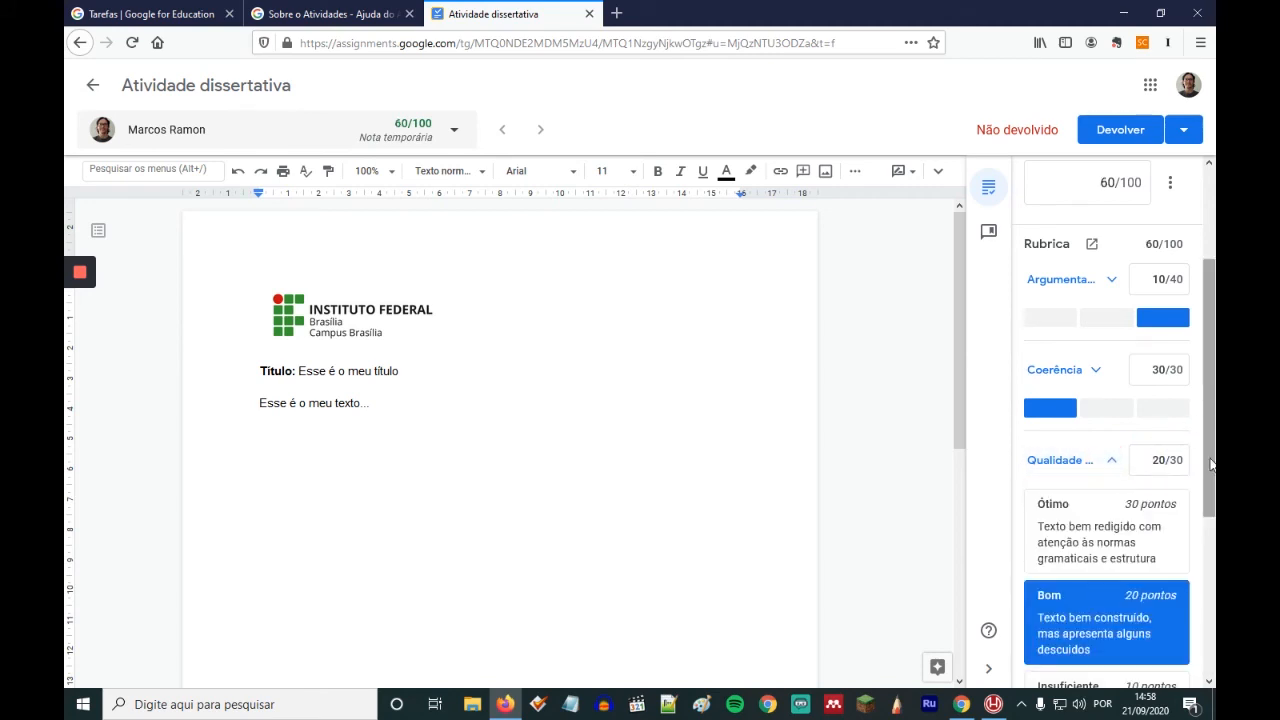
click(1110, 460)
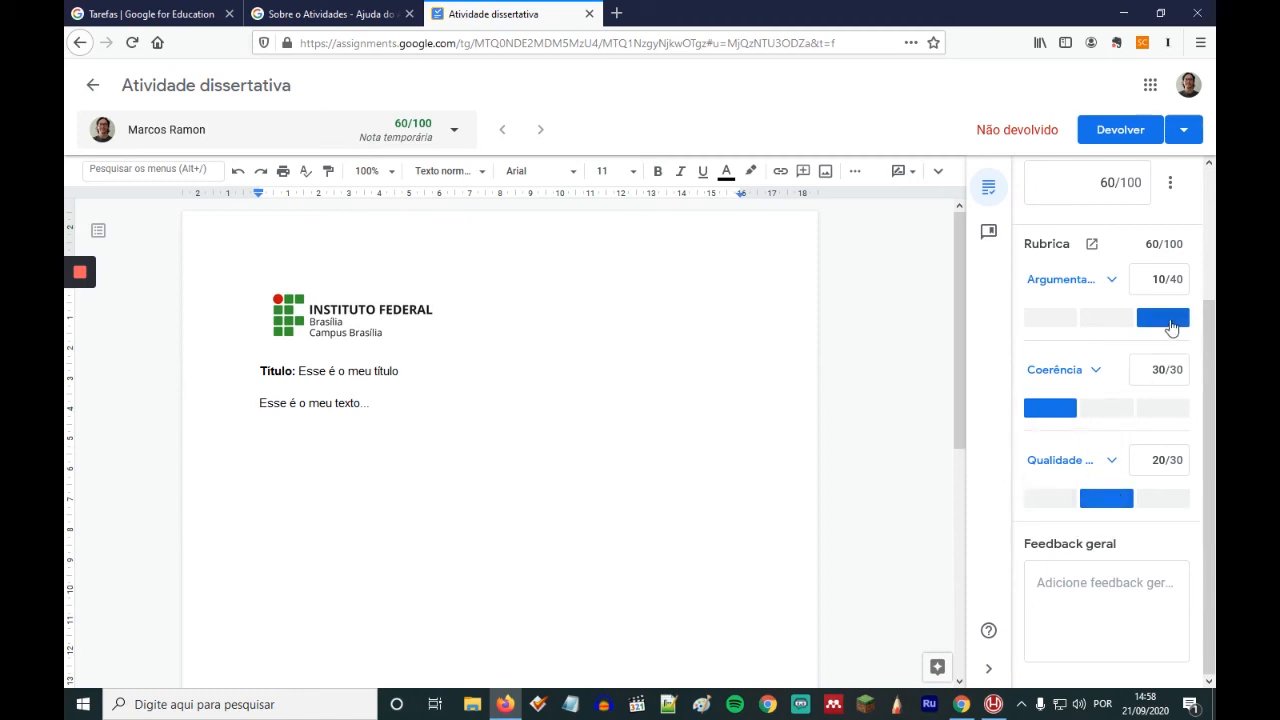
- Add the general feedback "Agradeço pelo envio..." to the student's submission
click(1084, 596)
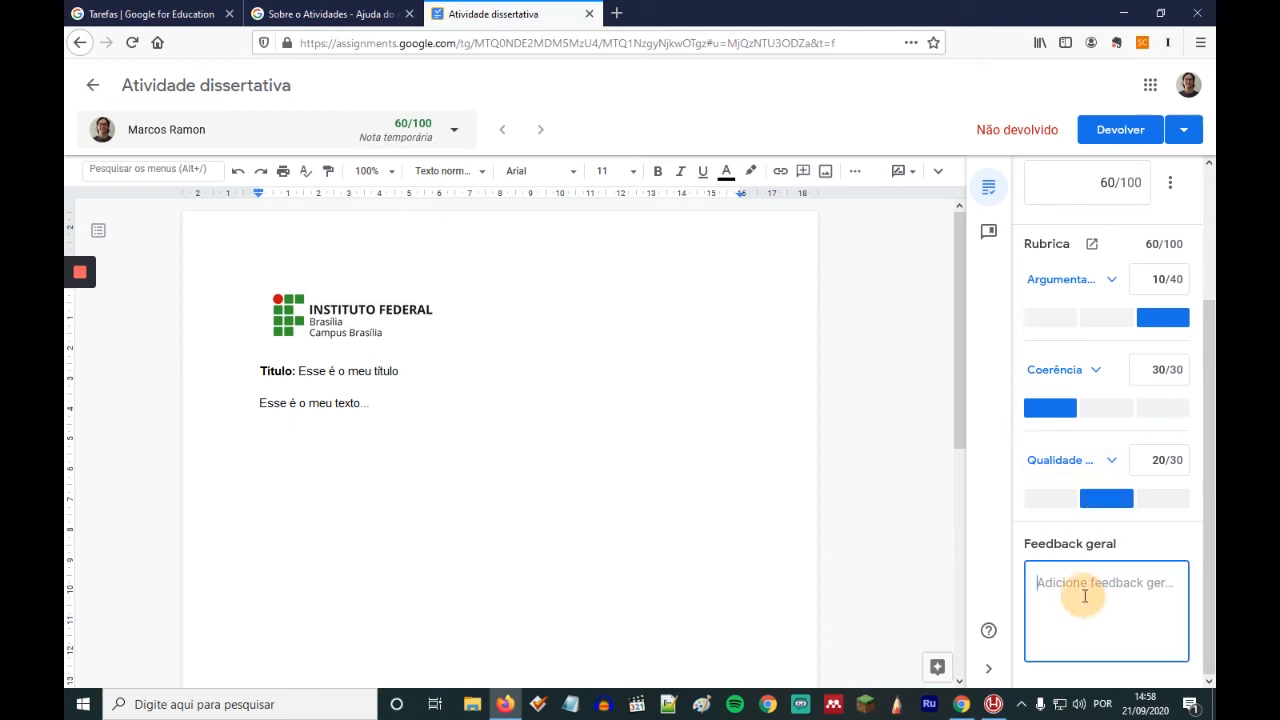
text(Ag)
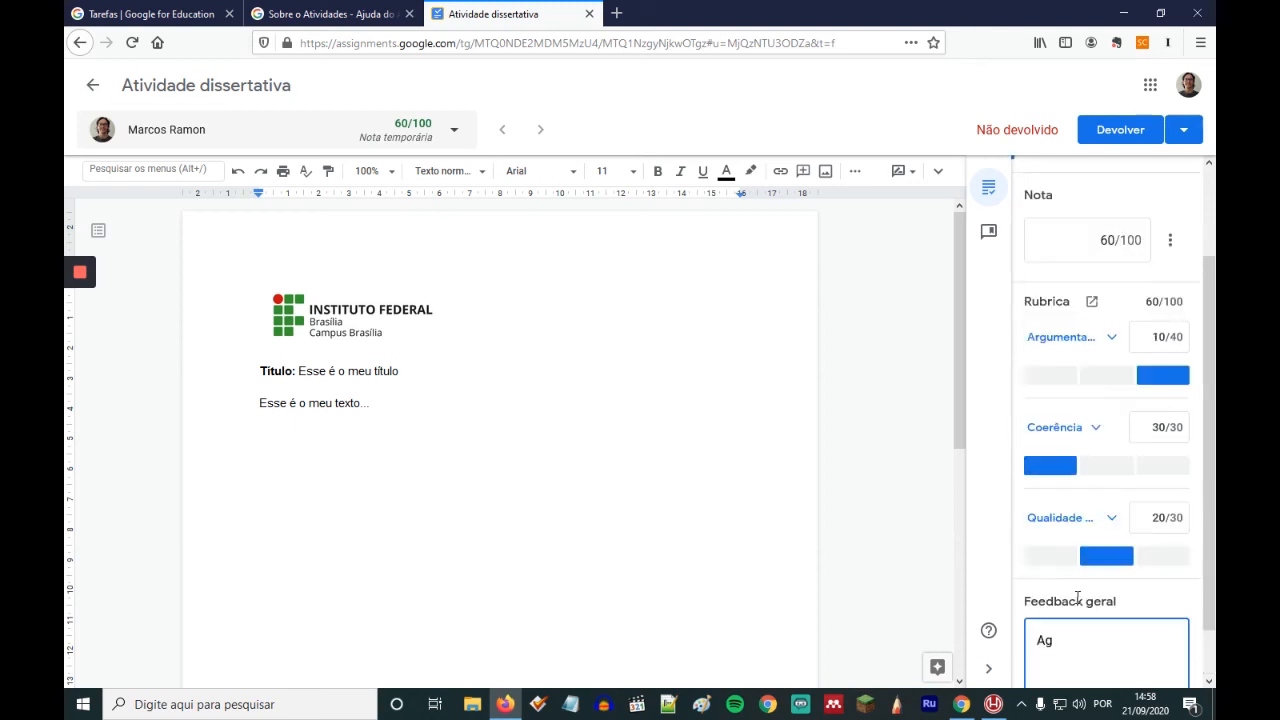
text(radeço )
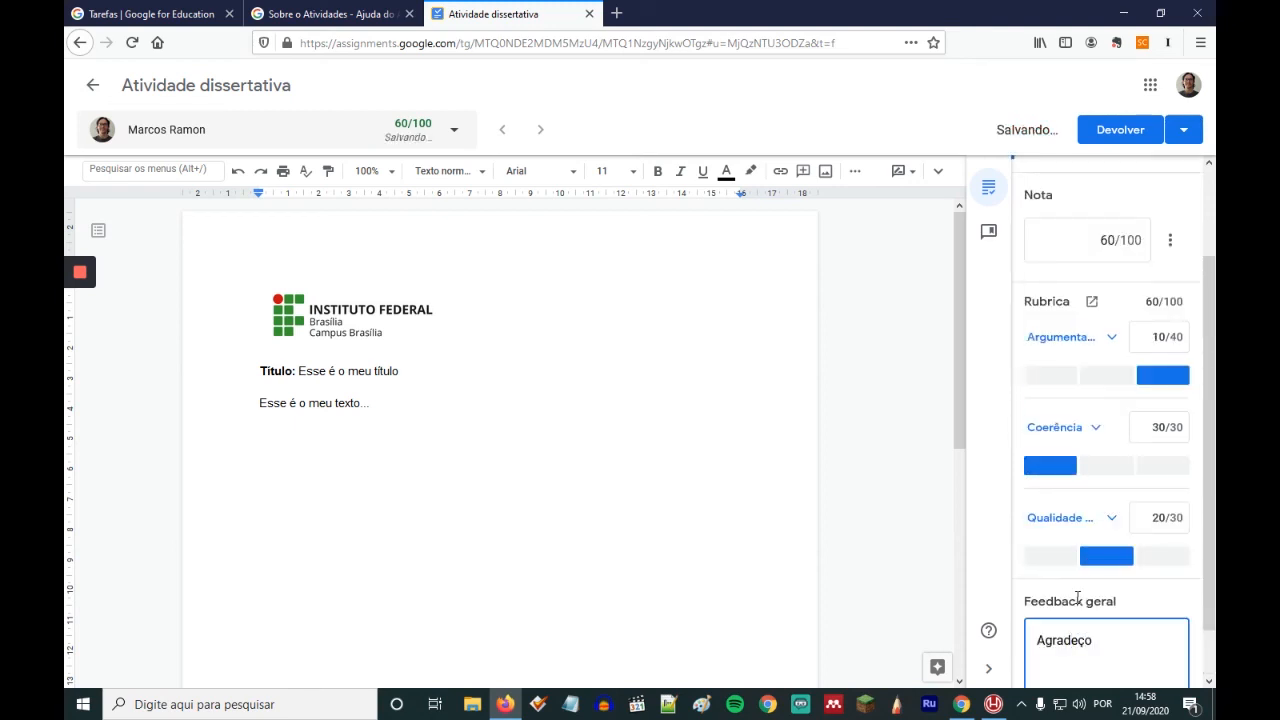
text(pelo envio...)
click(1163, 606)
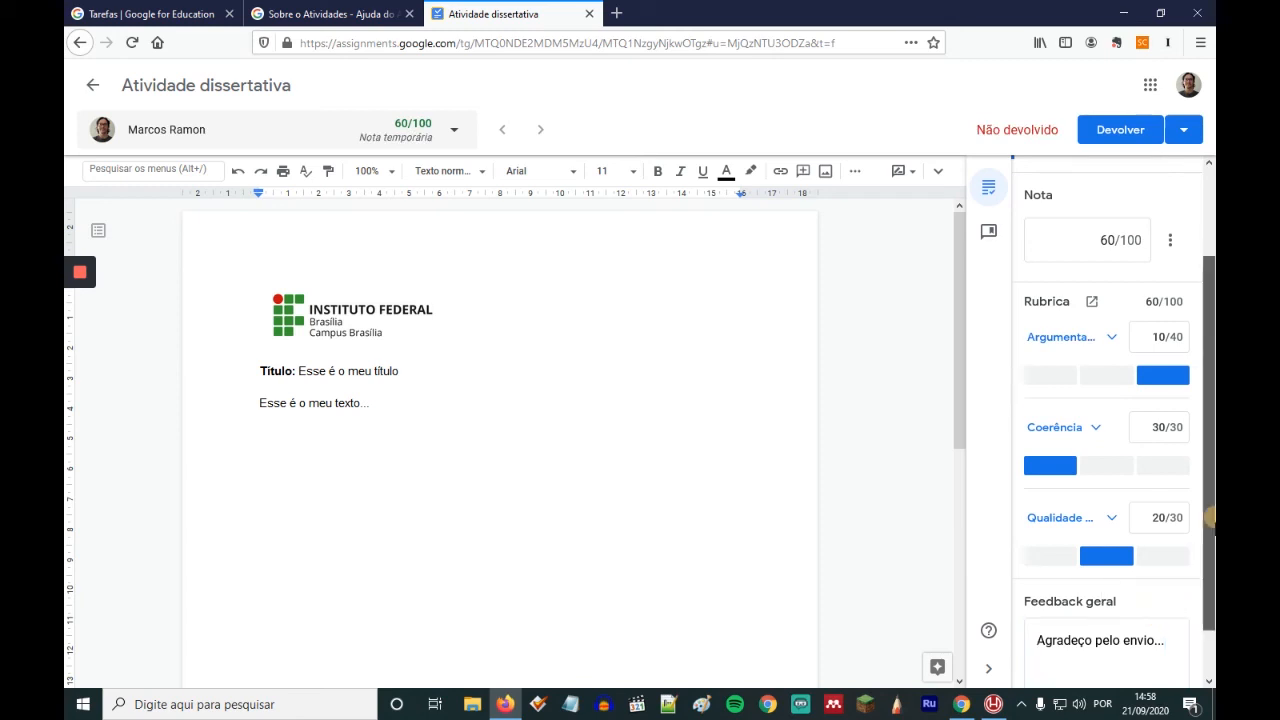
- Return the graded work to the student and confirm the return
scroll(1150, 400, up, 2)
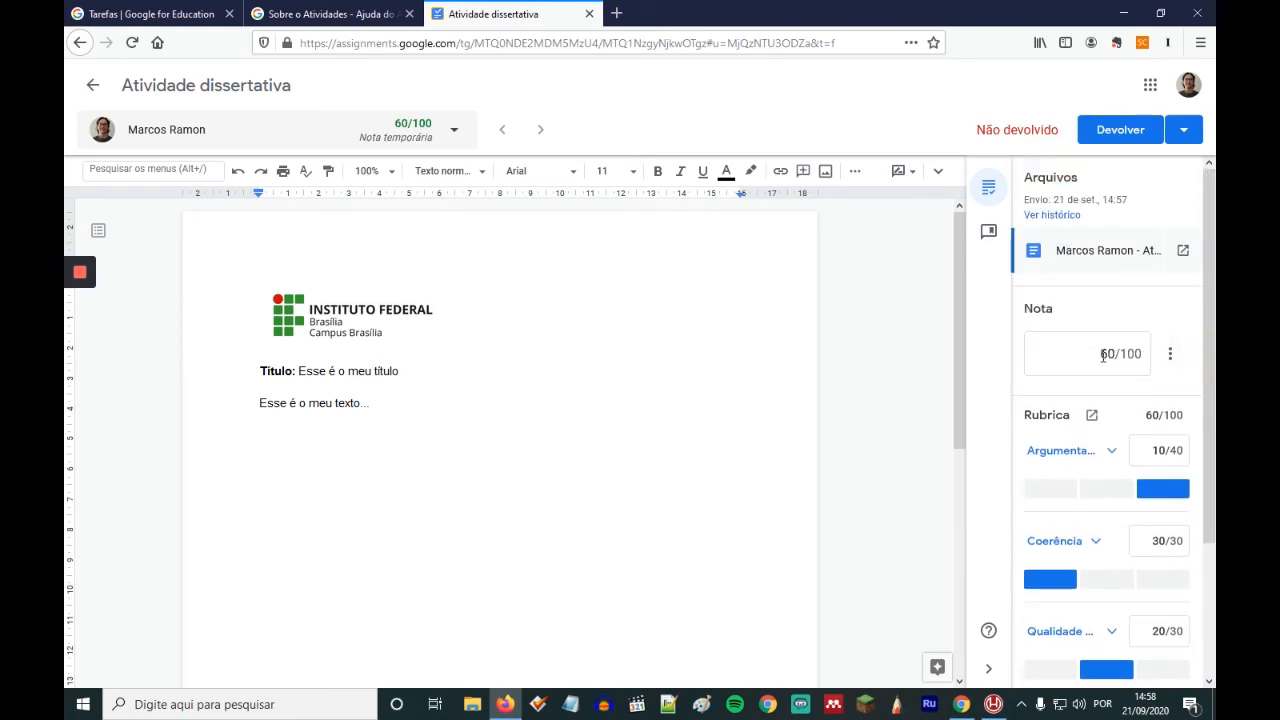
click(1097, 133)
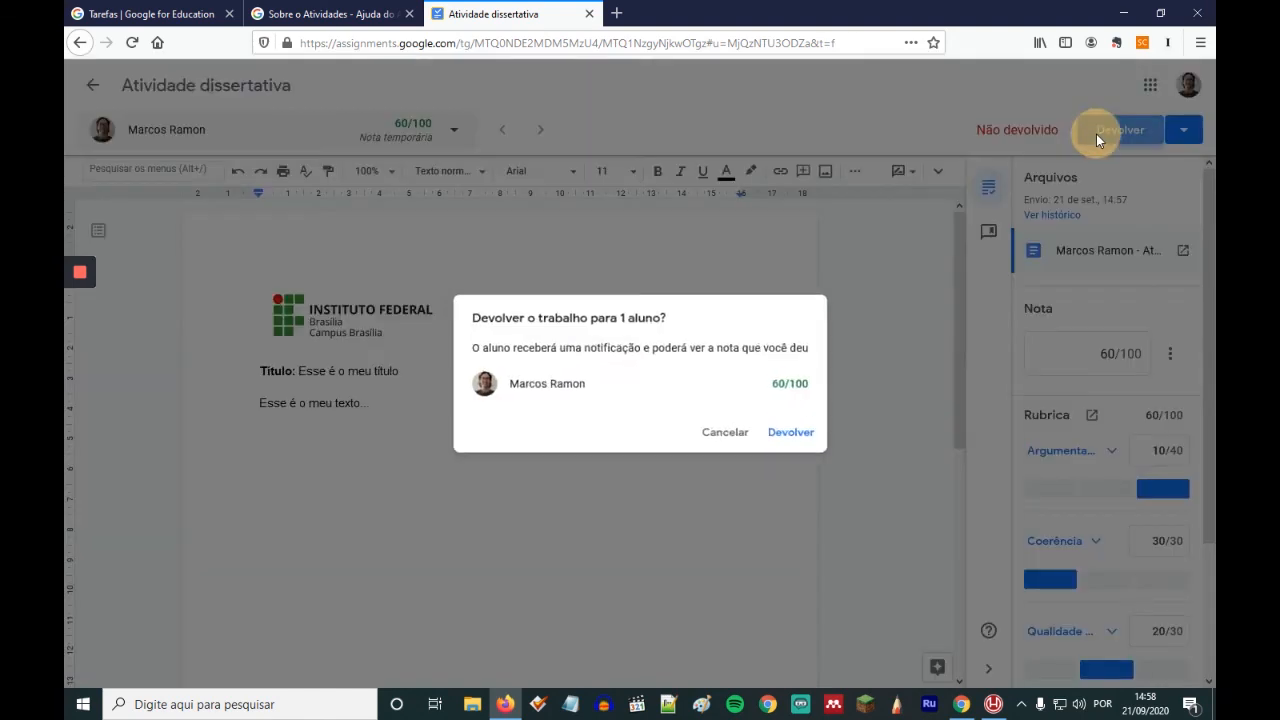
click(792, 438)
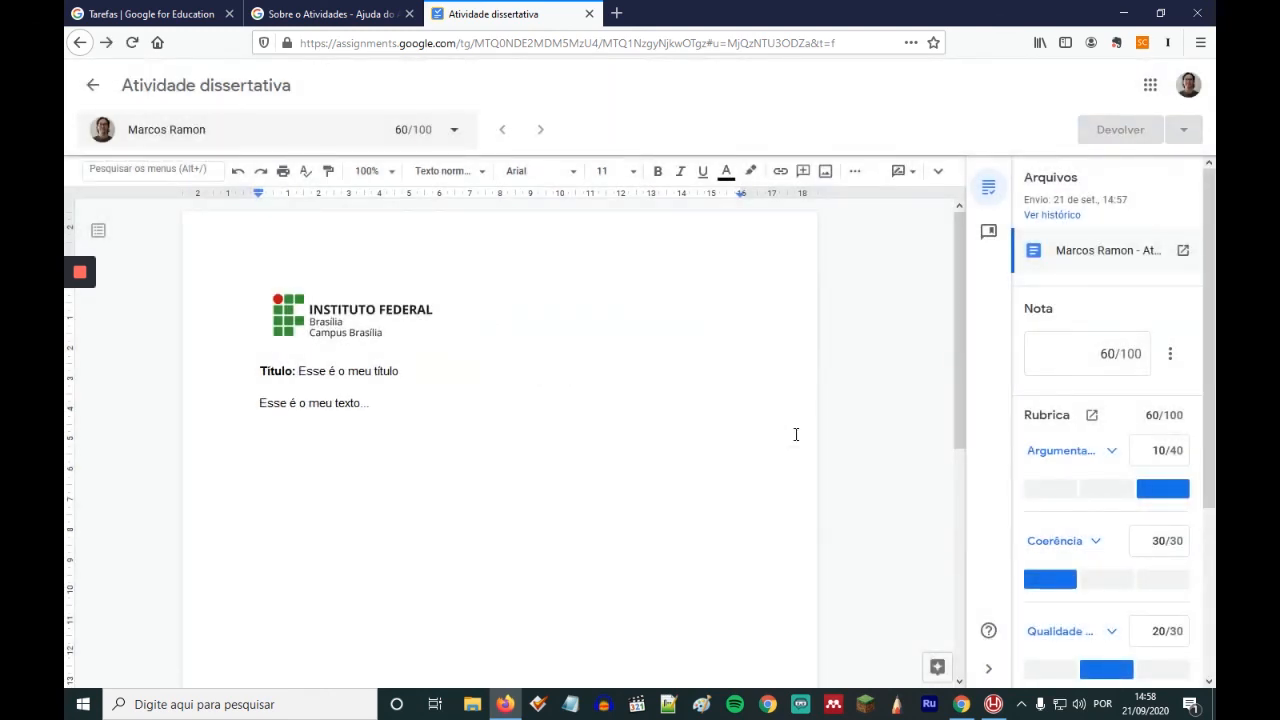
- Switch to the student account in Chrome, reload the assignment page, and review the grade, general feedback and rubric scores
click(961, 704)
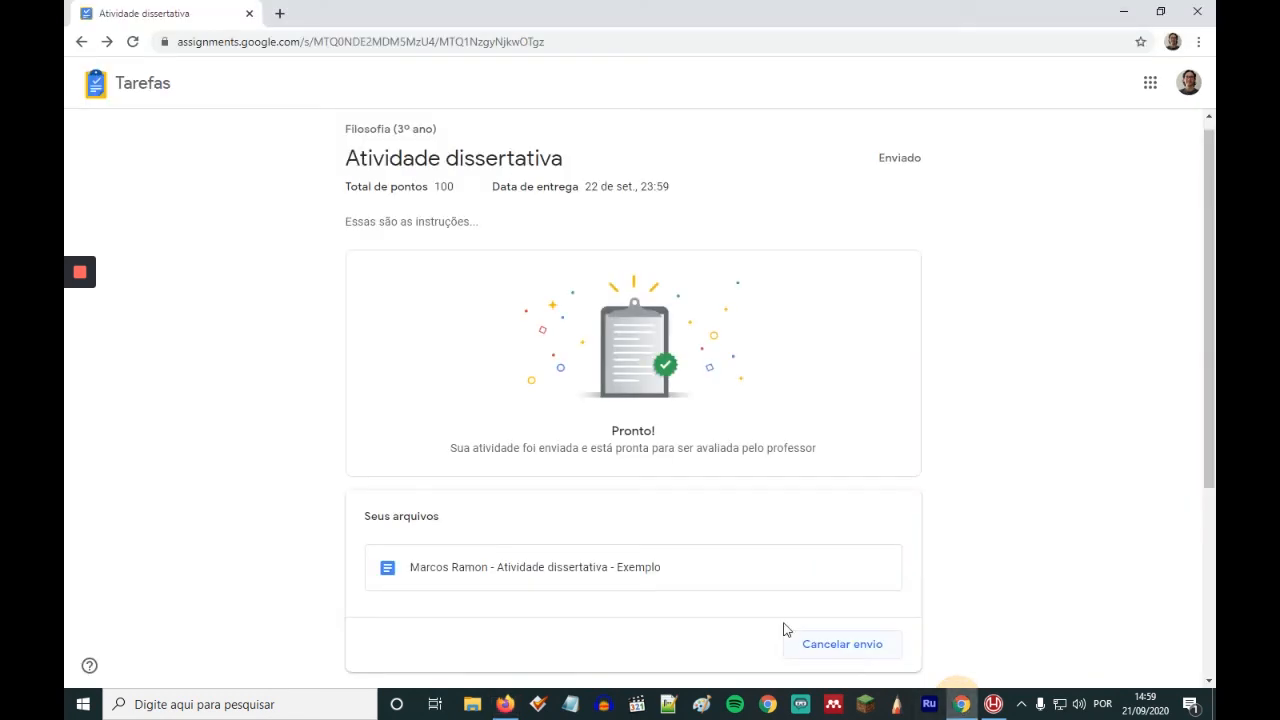
key(F5)
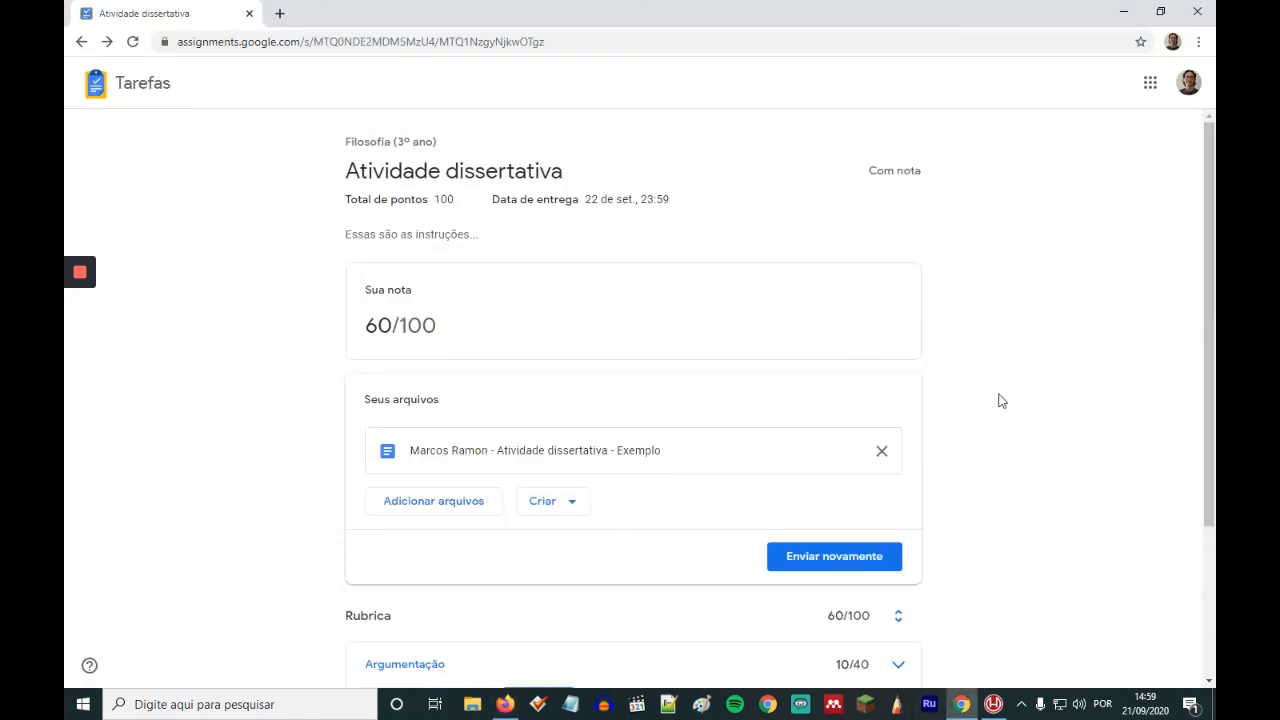
scroll(1009, 391, down, 2)
scroll(1009, 391, down, 1)
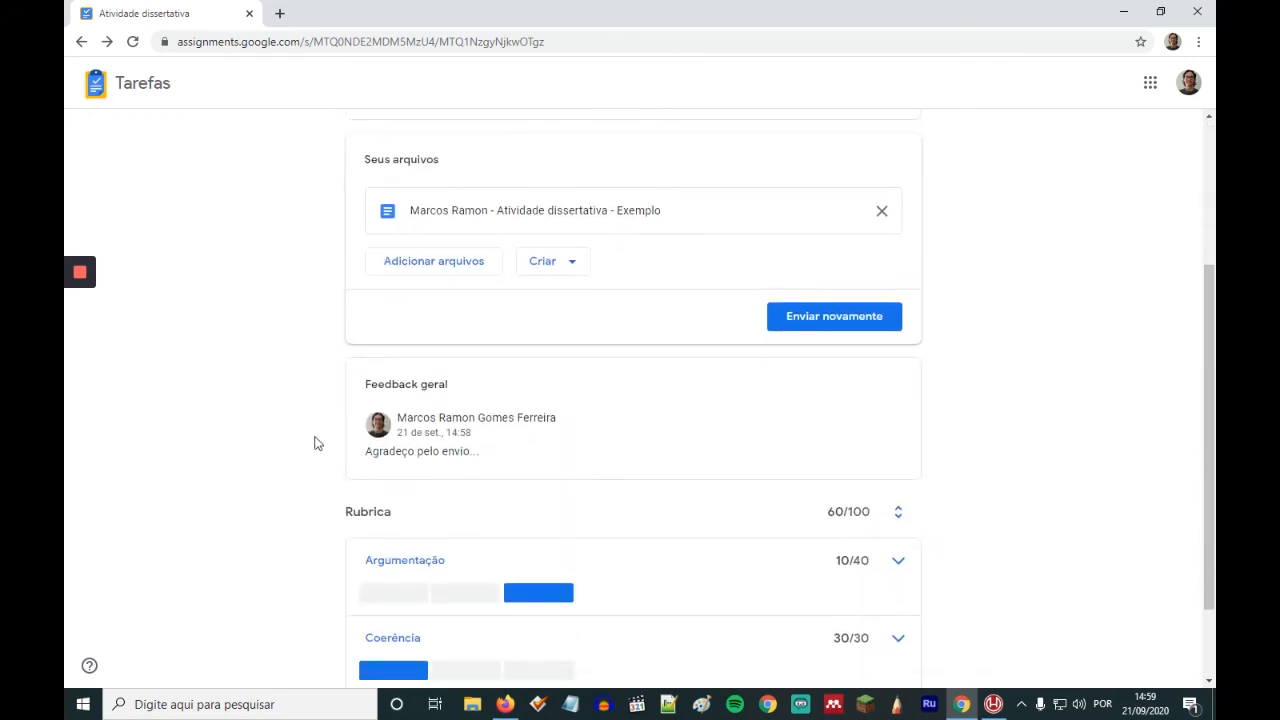
scroll(400, 406, down, 2)
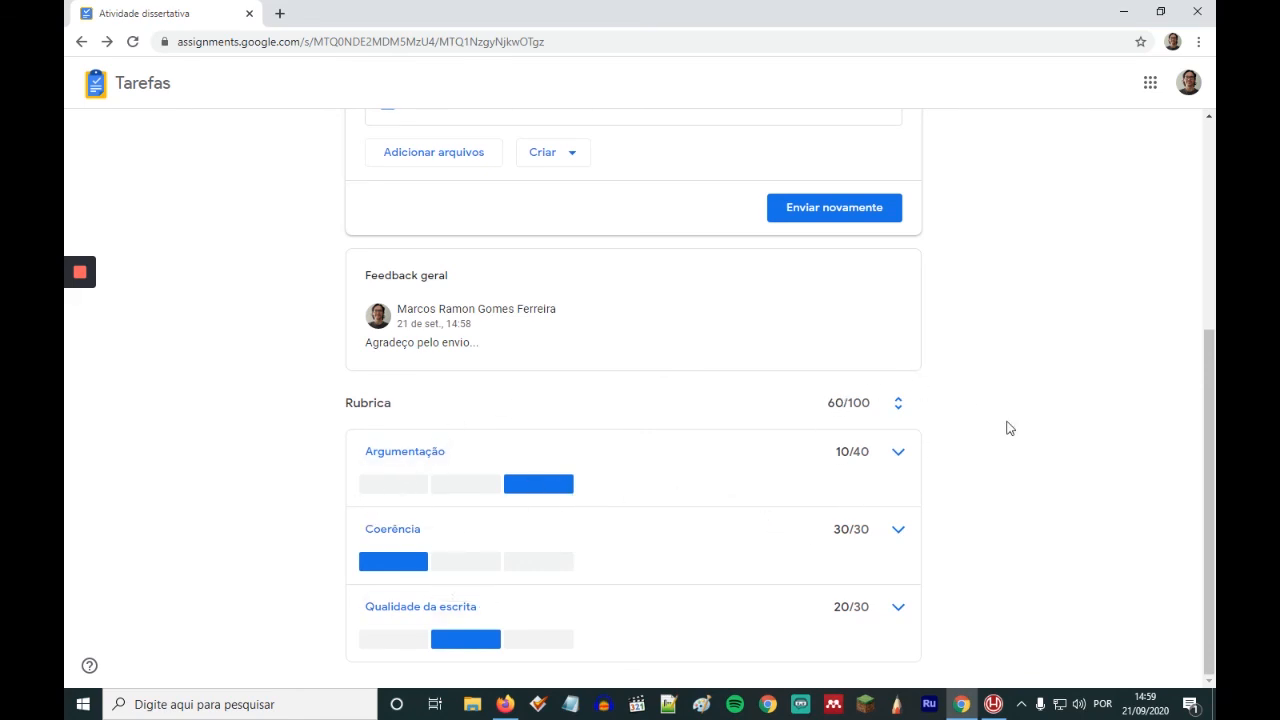
scroll(1008, 418, up, 3)
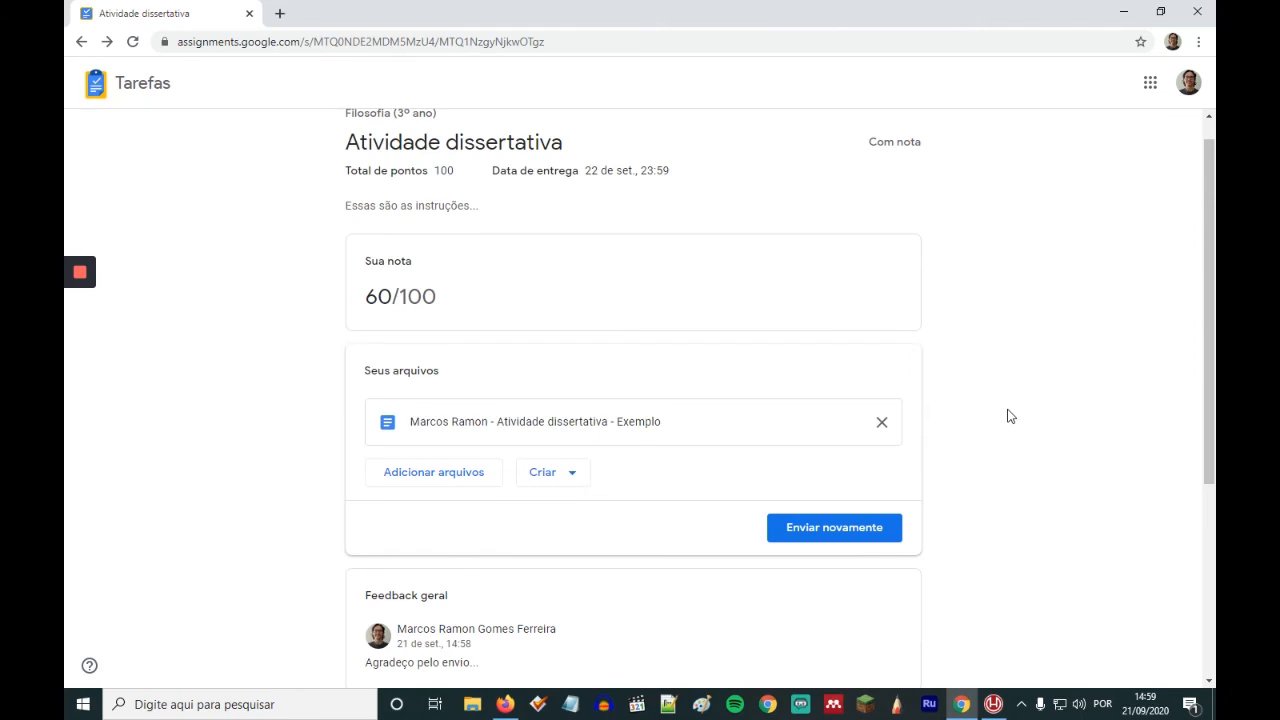
- Switch back to the teacher account in Firefox, leave the graded submission, and go to the Tarefas home page
click(505, 704)
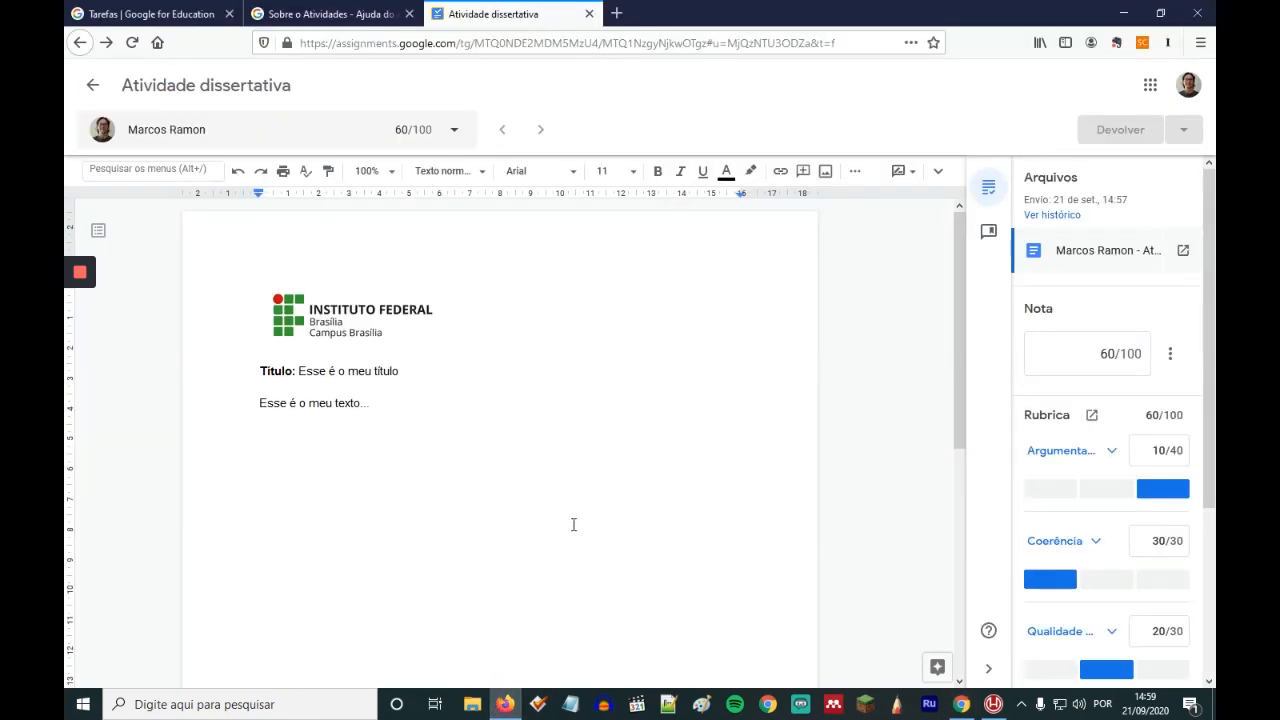
click(330, 14)
click(493, 14)
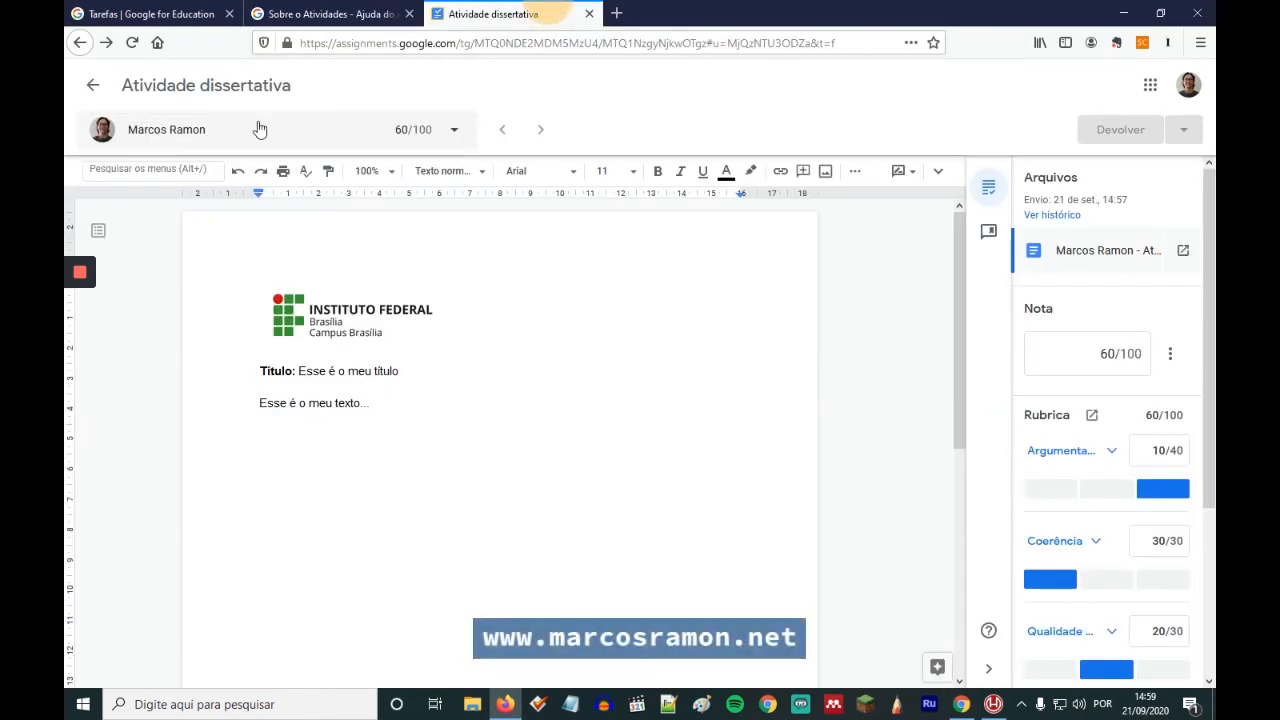
click(90, 88)
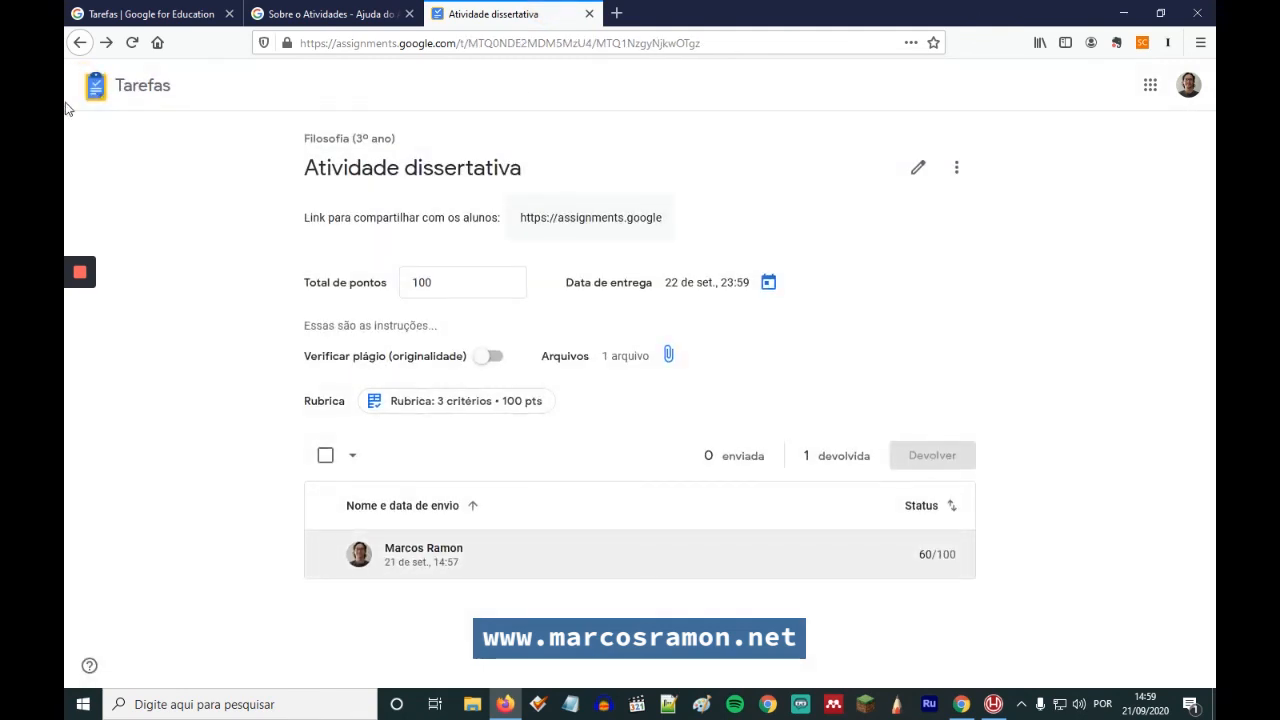
click(142, 88)
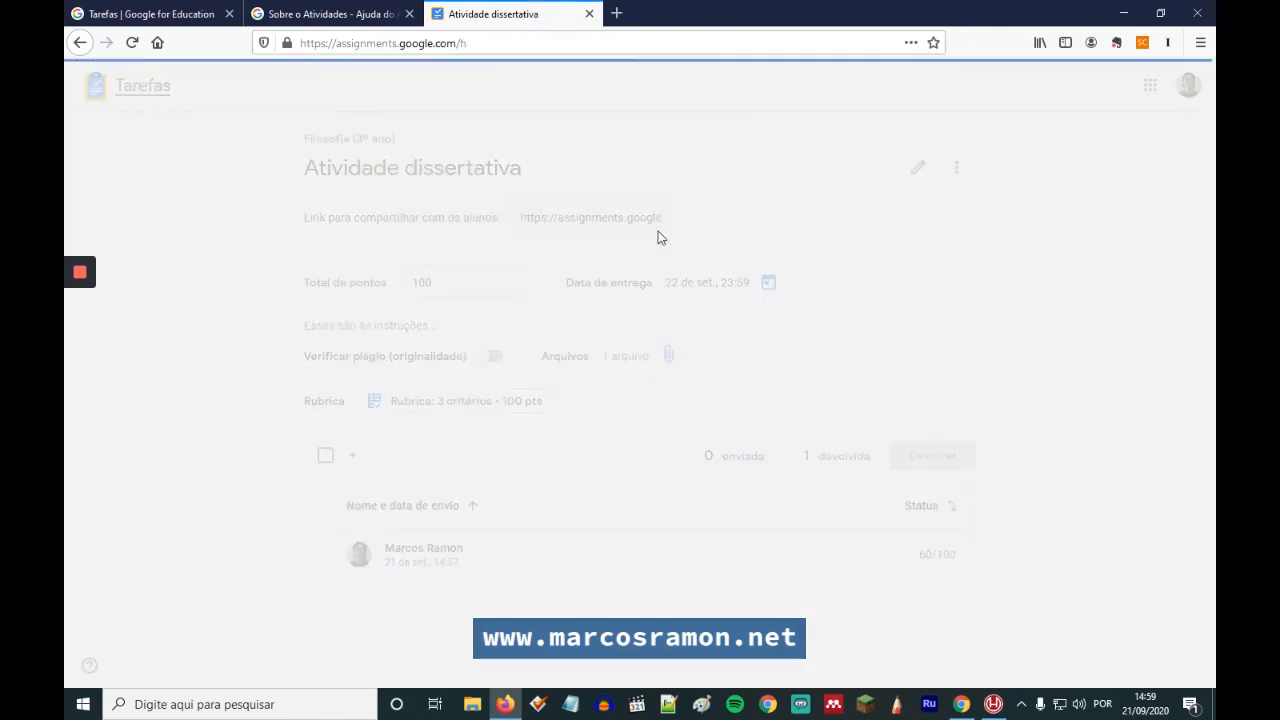